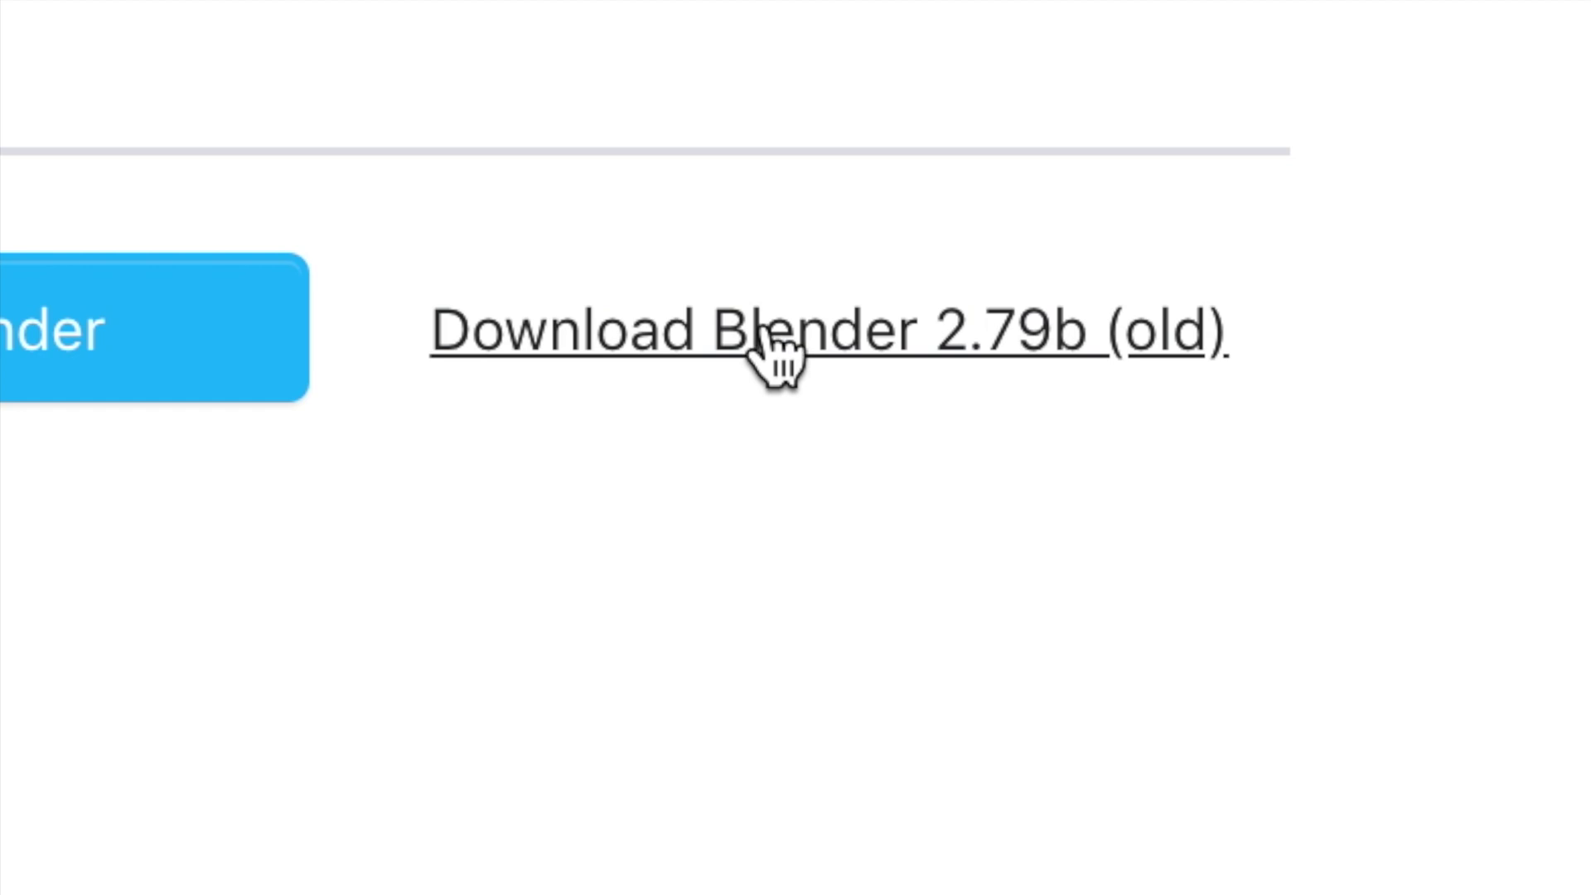
Download the Blender 2.79b macOS 10.6 zip from the 2.79 release files.
click(770, 348)
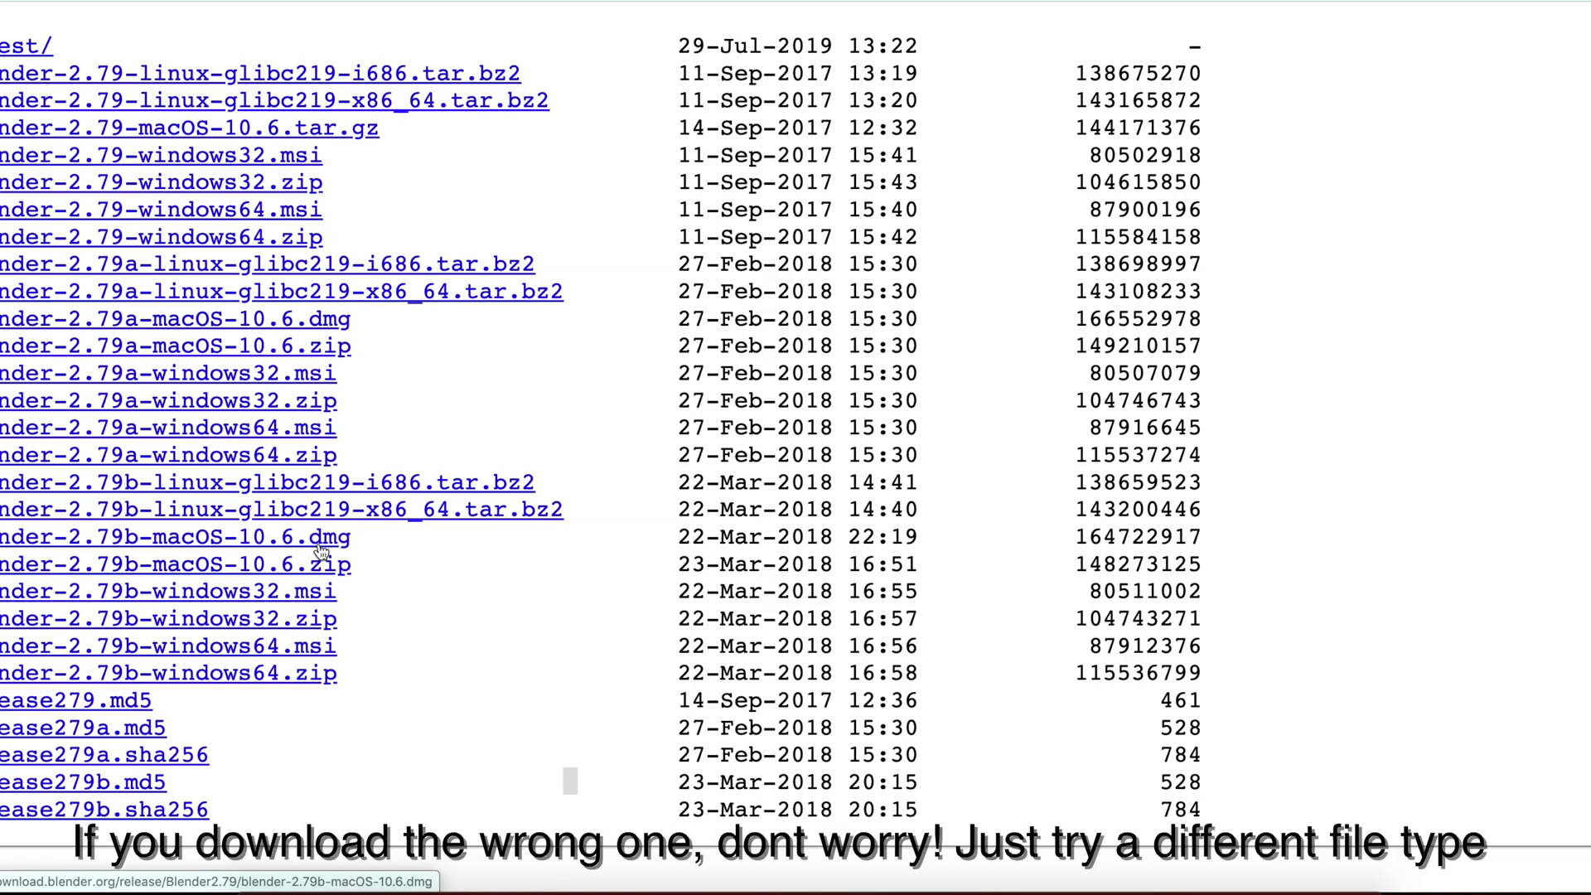
click(230, 571)
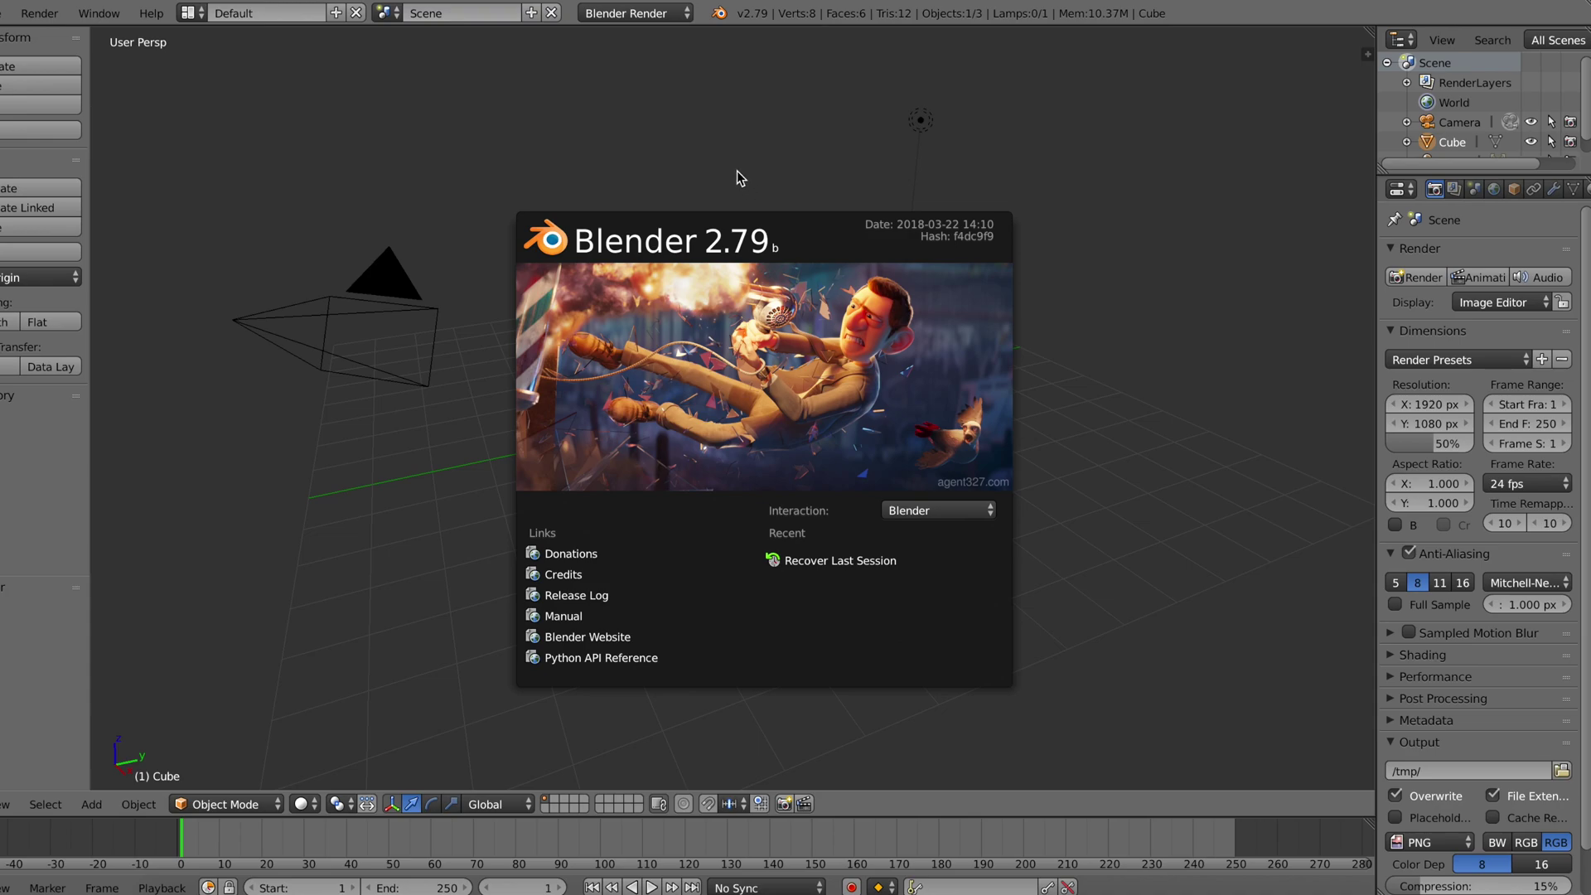
Dismiss the splash screen and delete the default cube.
click(732, 169)
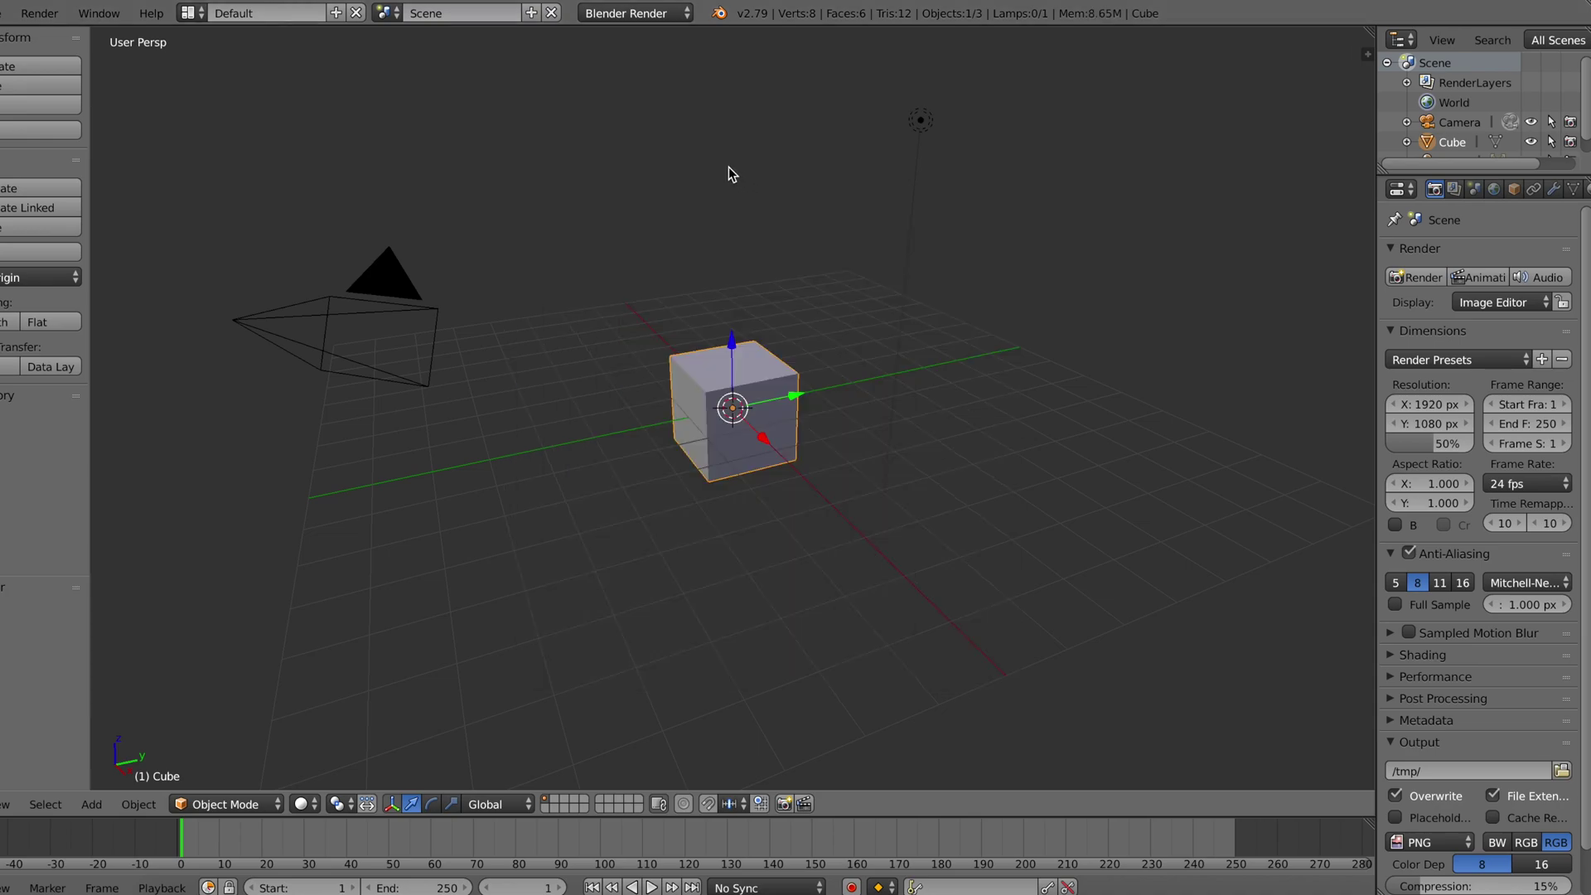
key(x)
click(731, 171)
Import the Roblox character model through File > Import.
click(3, 12)
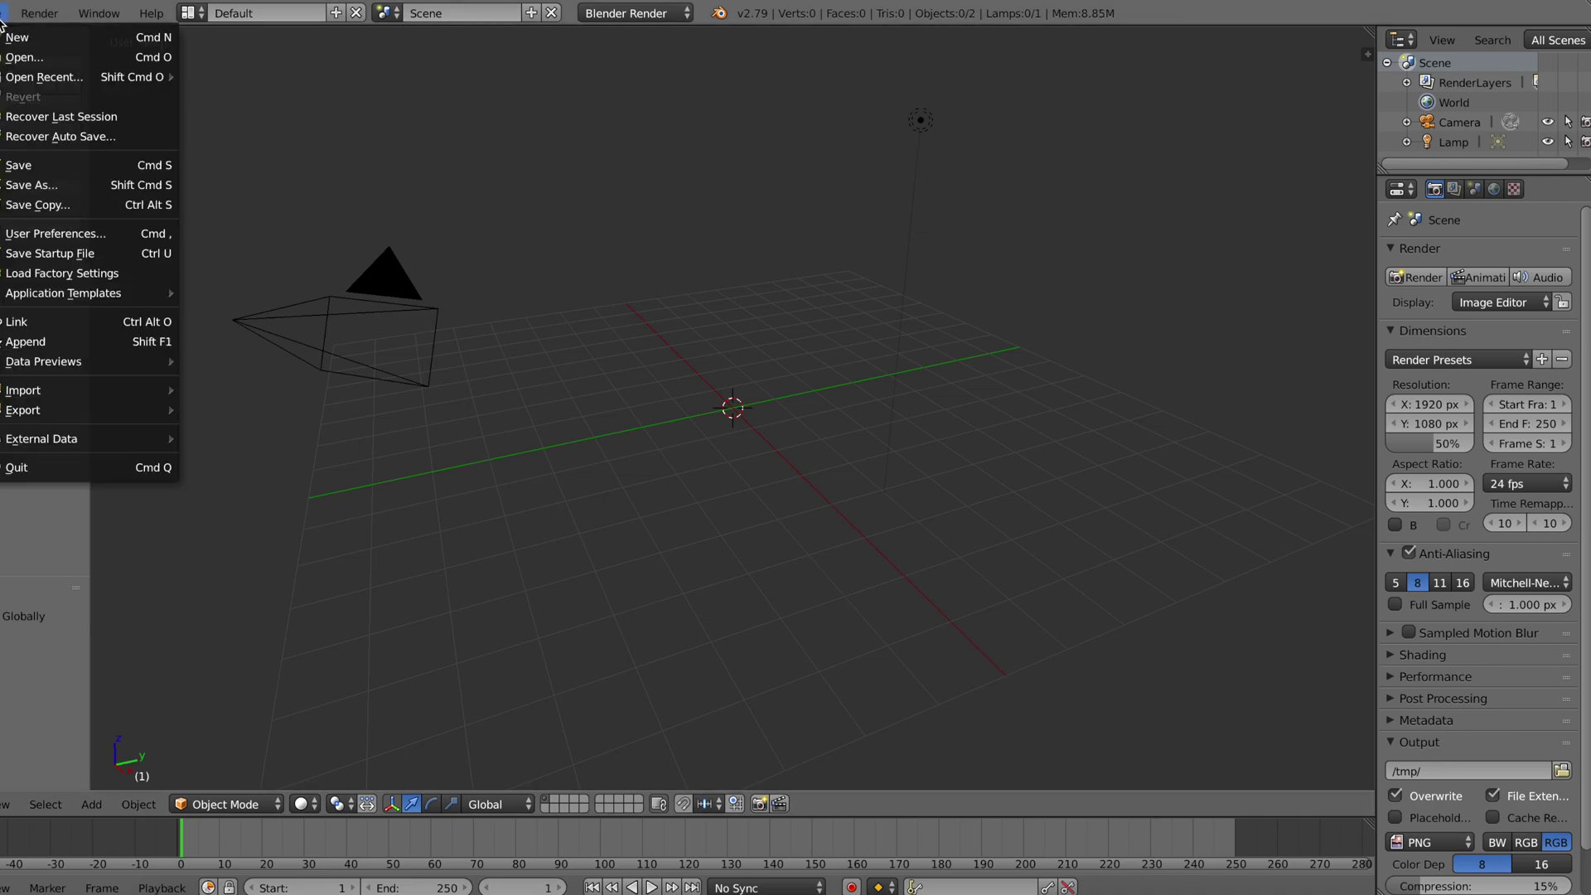
mouse_move(59, 391)
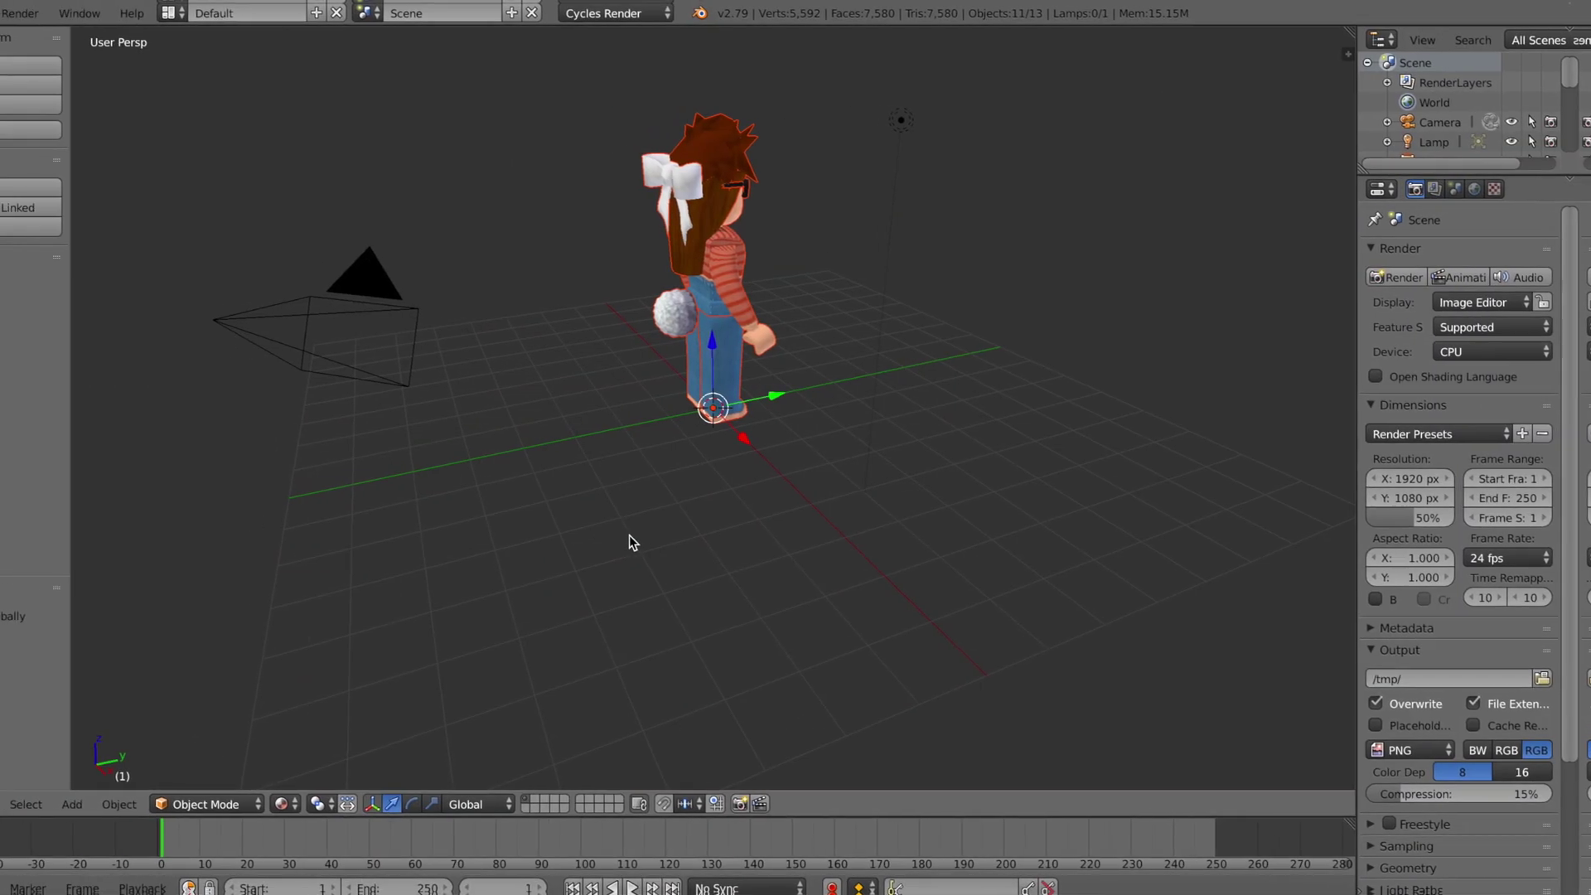
scroll(1456, 561, down, 2)
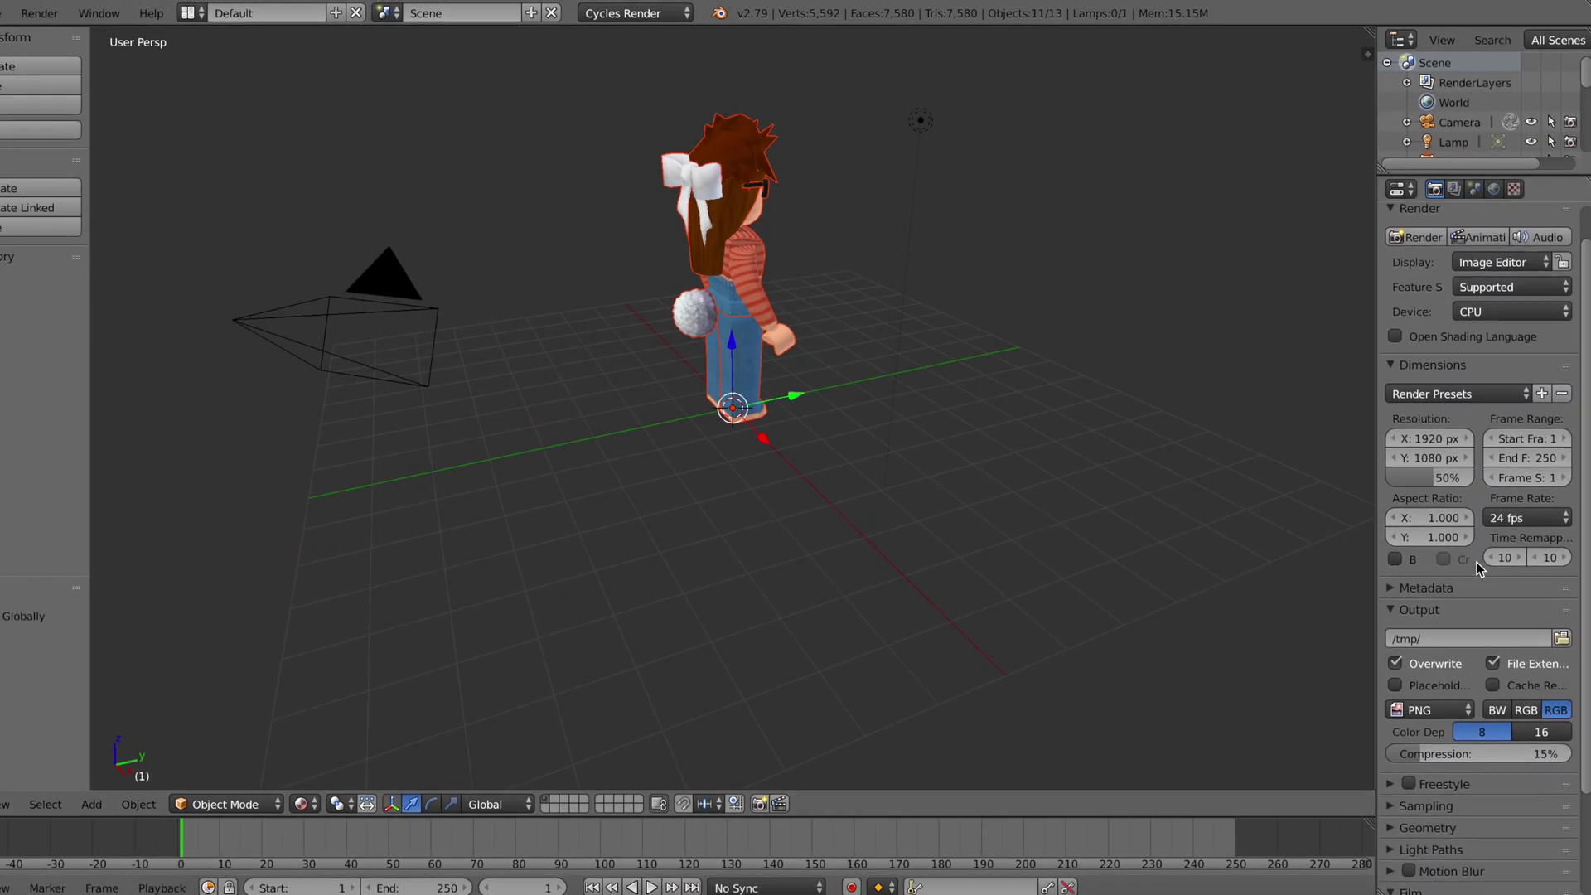
scroll(1476, 562, down, 2)
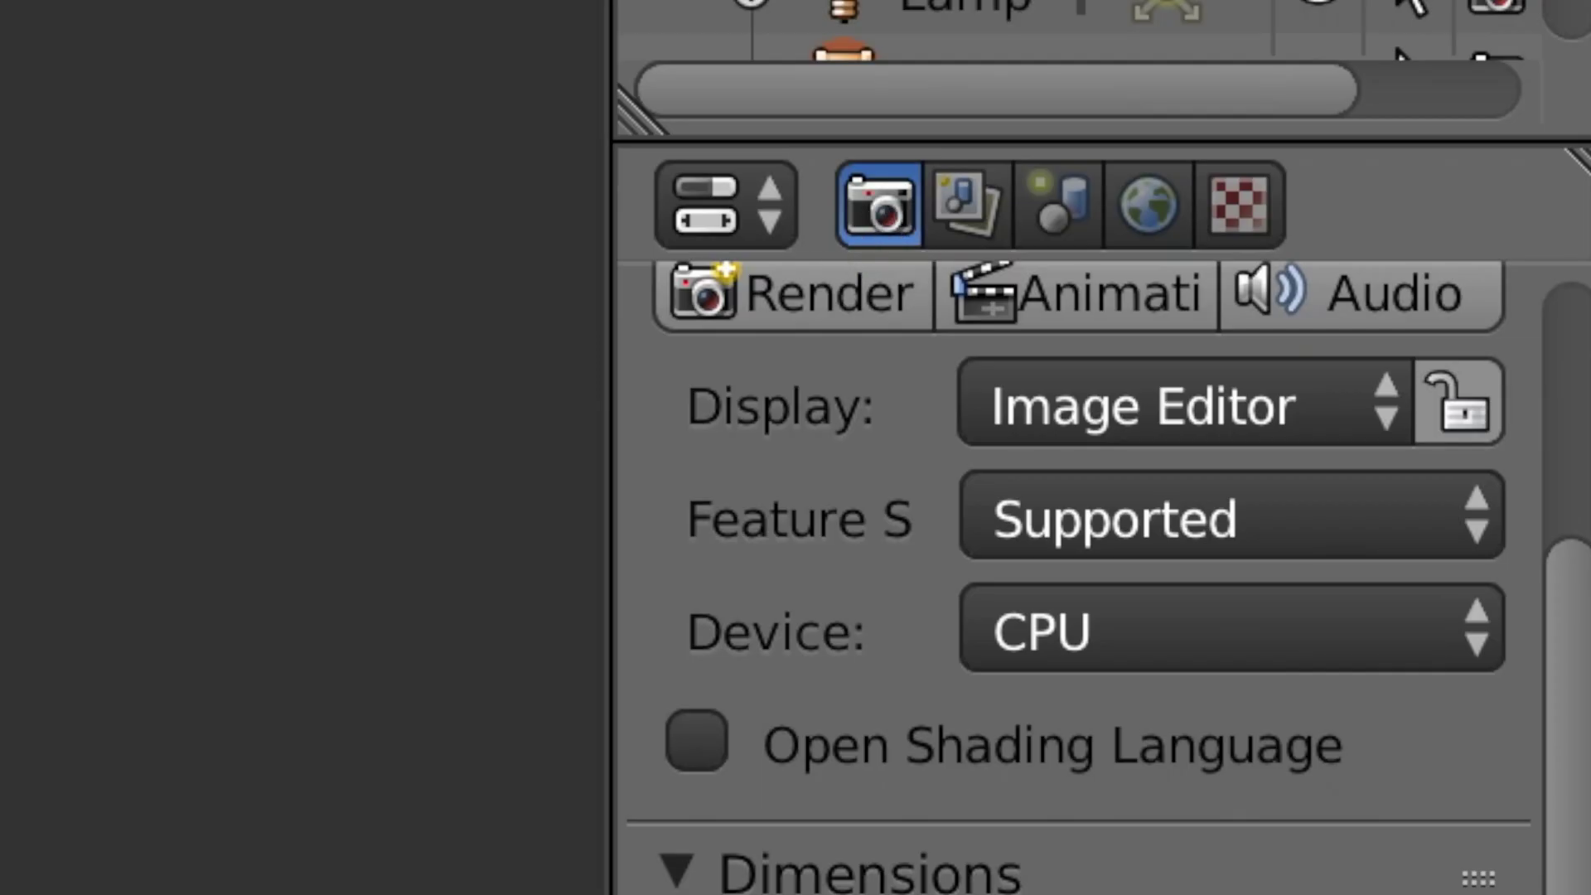
scroll(1404, 813, down, 5)
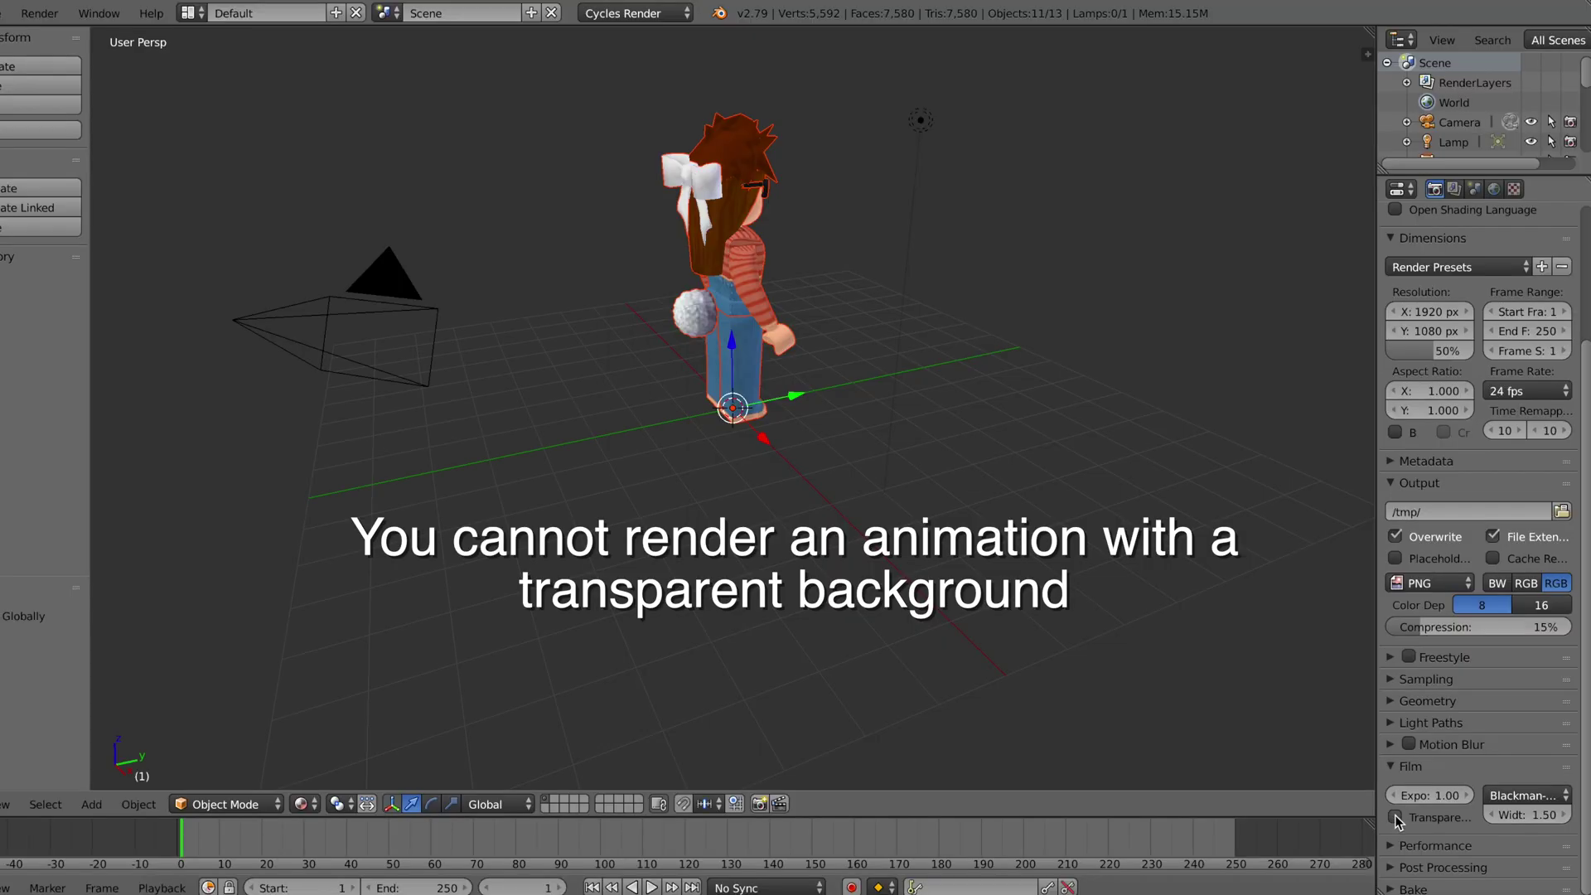
Set the output format to AVI JPEG and the output path to the Downloads folder.
click(1441, 584)
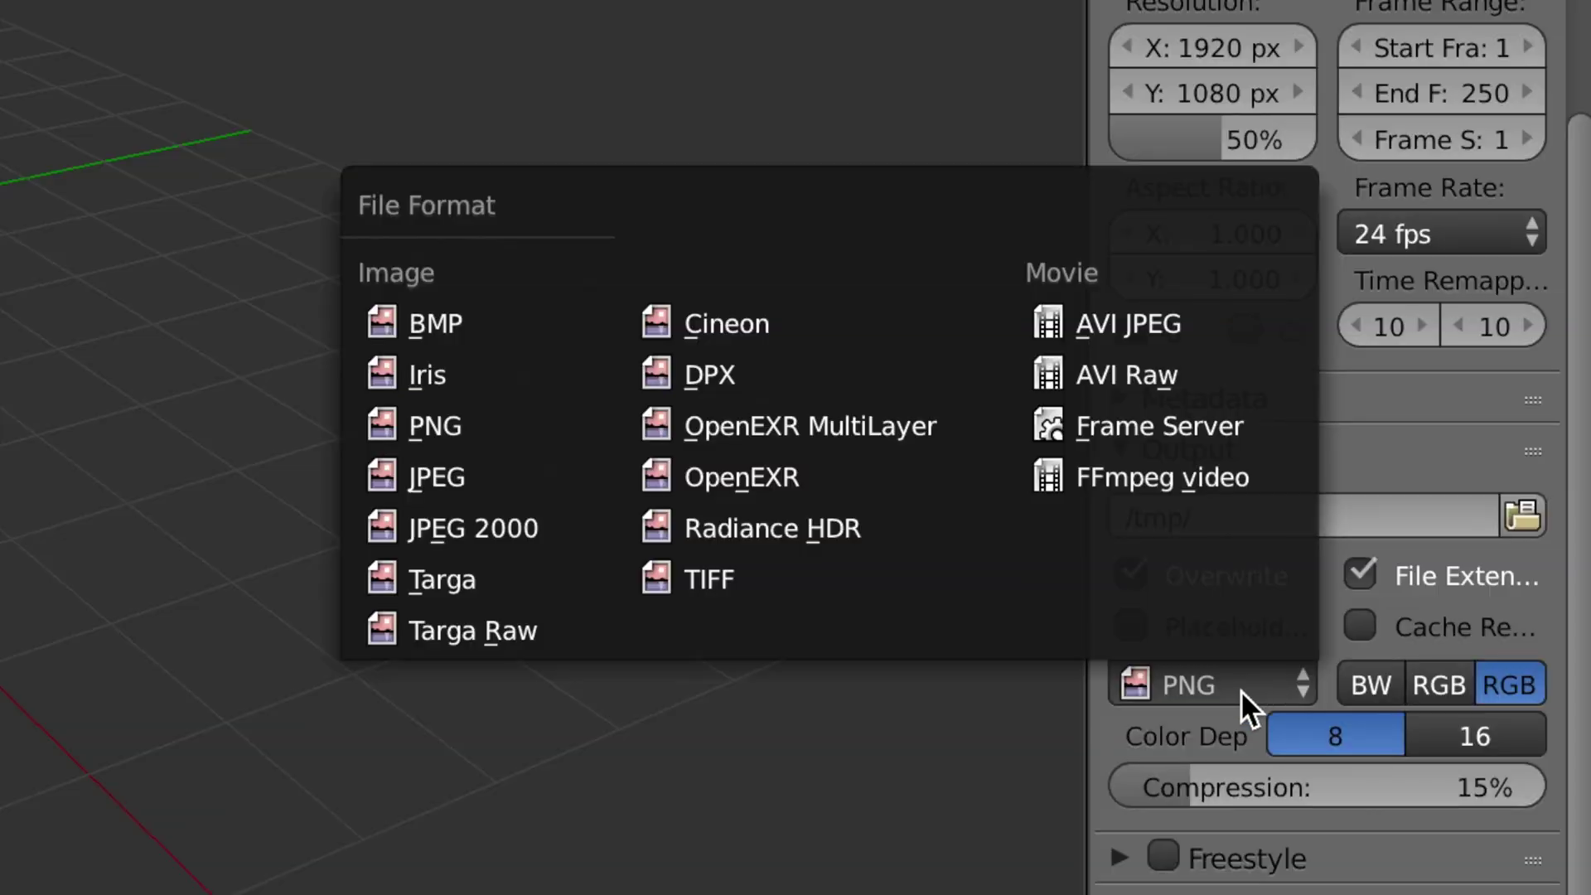
click(1161, 335)
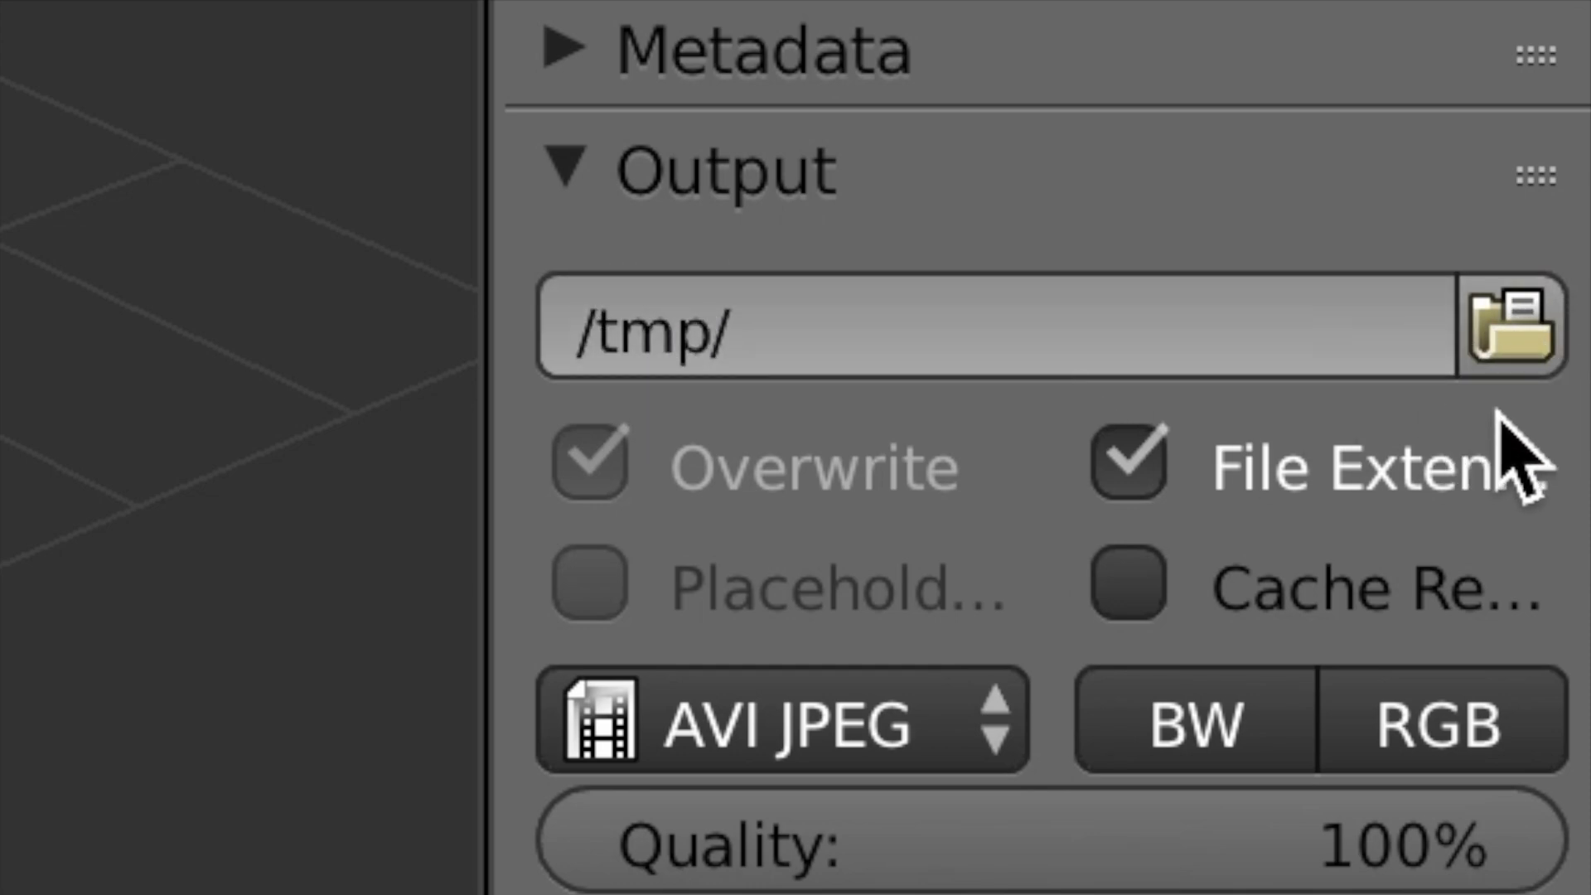
click(1525, 340)
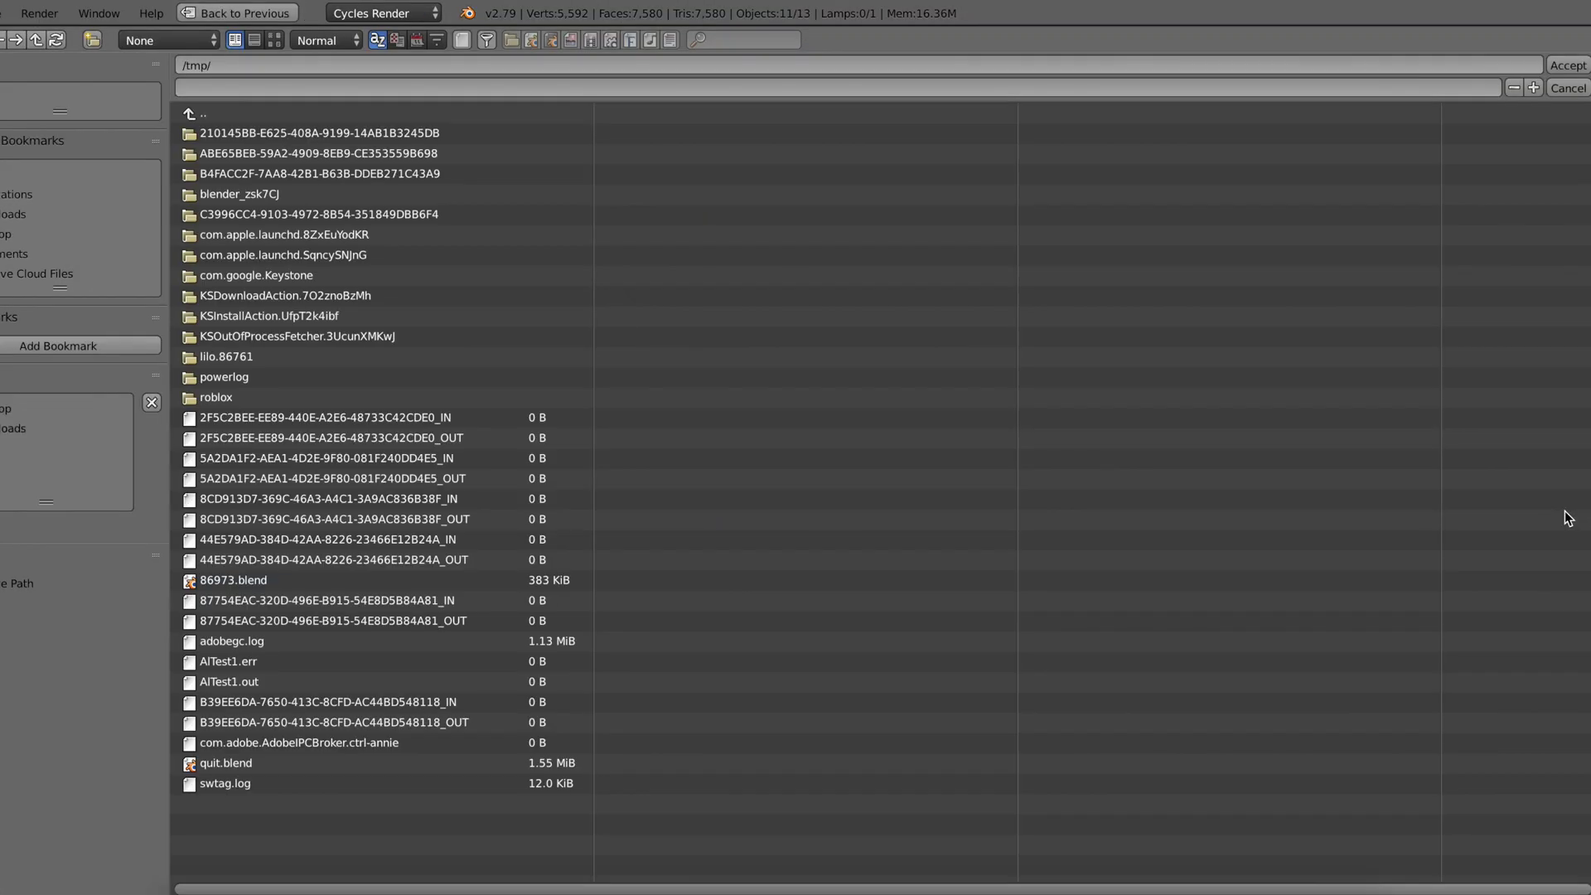
click(8, 214)
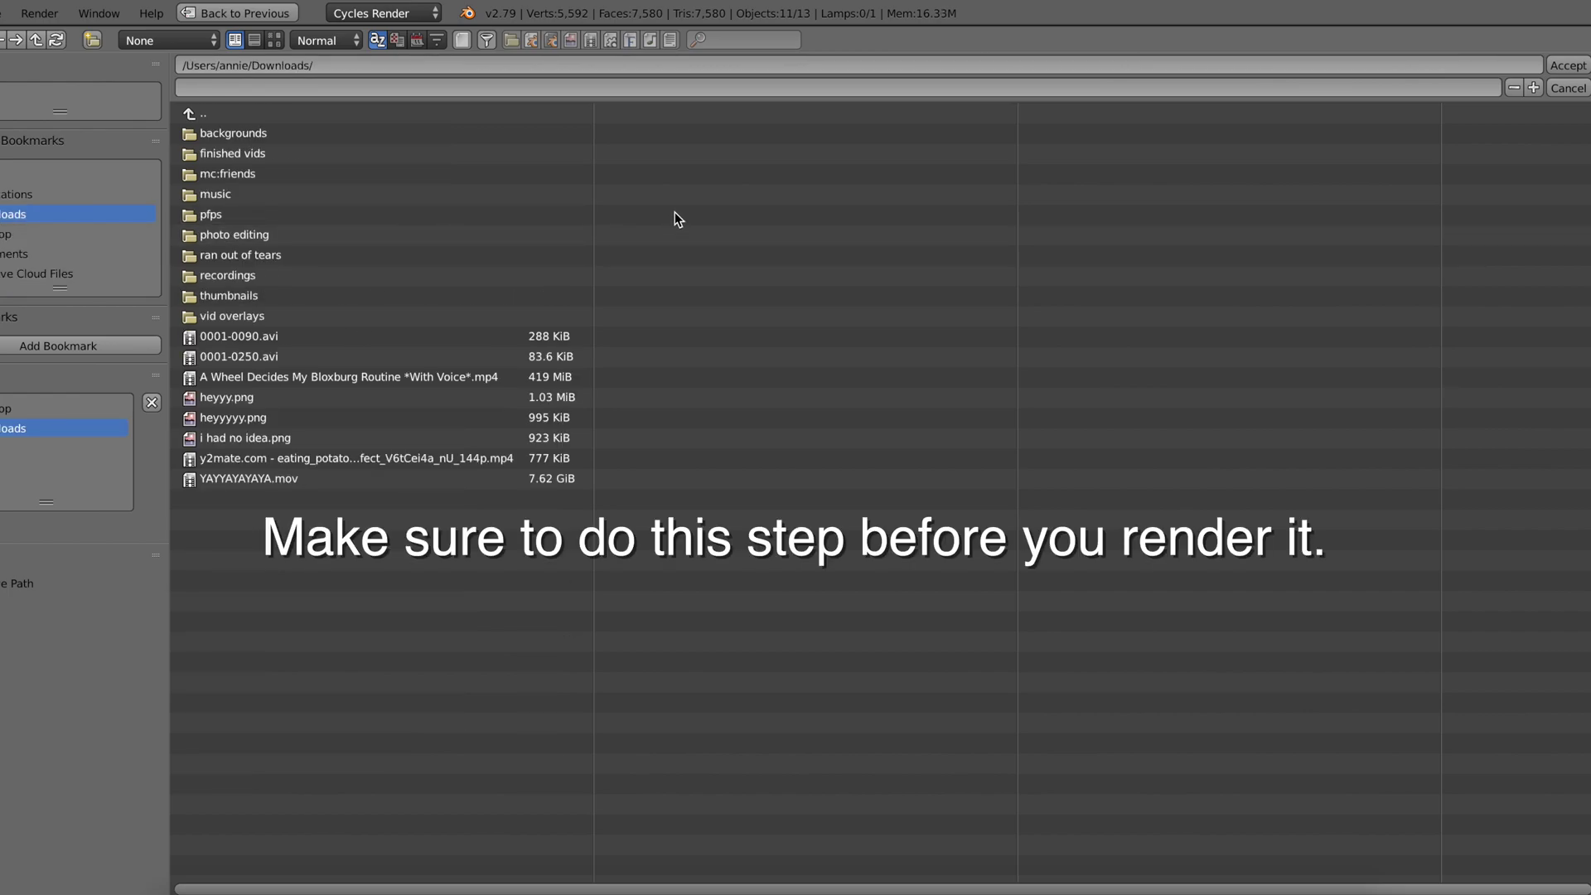
click(1566, 66)
scroll(1493, 386, up, 1)
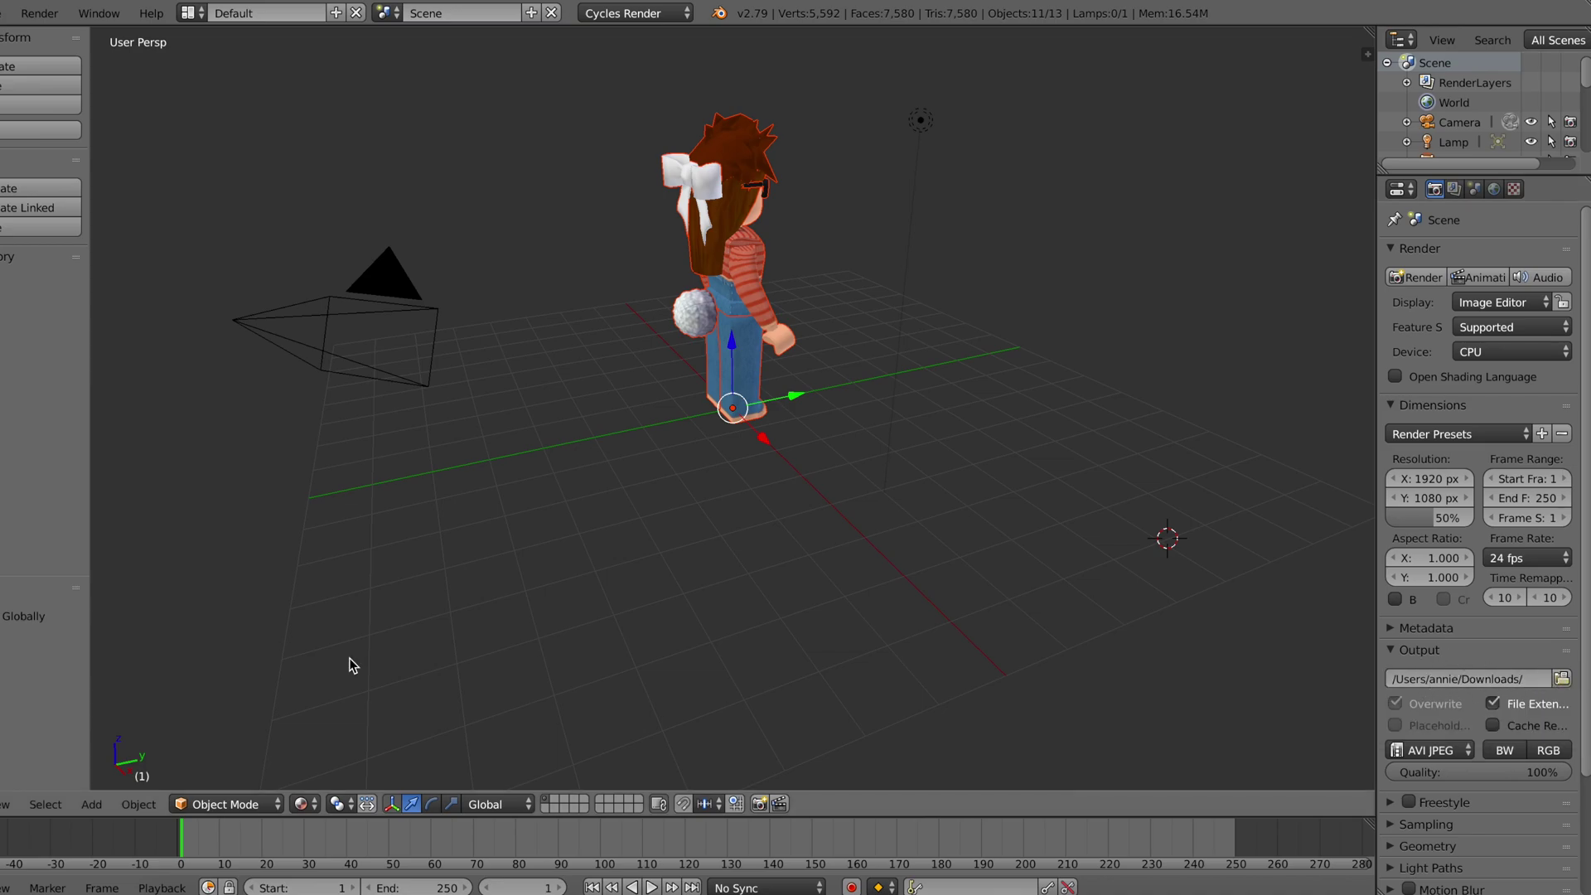
Look through the scene camera and walk it round to face the character front-on.
click(10, 804)
click(27, 733)
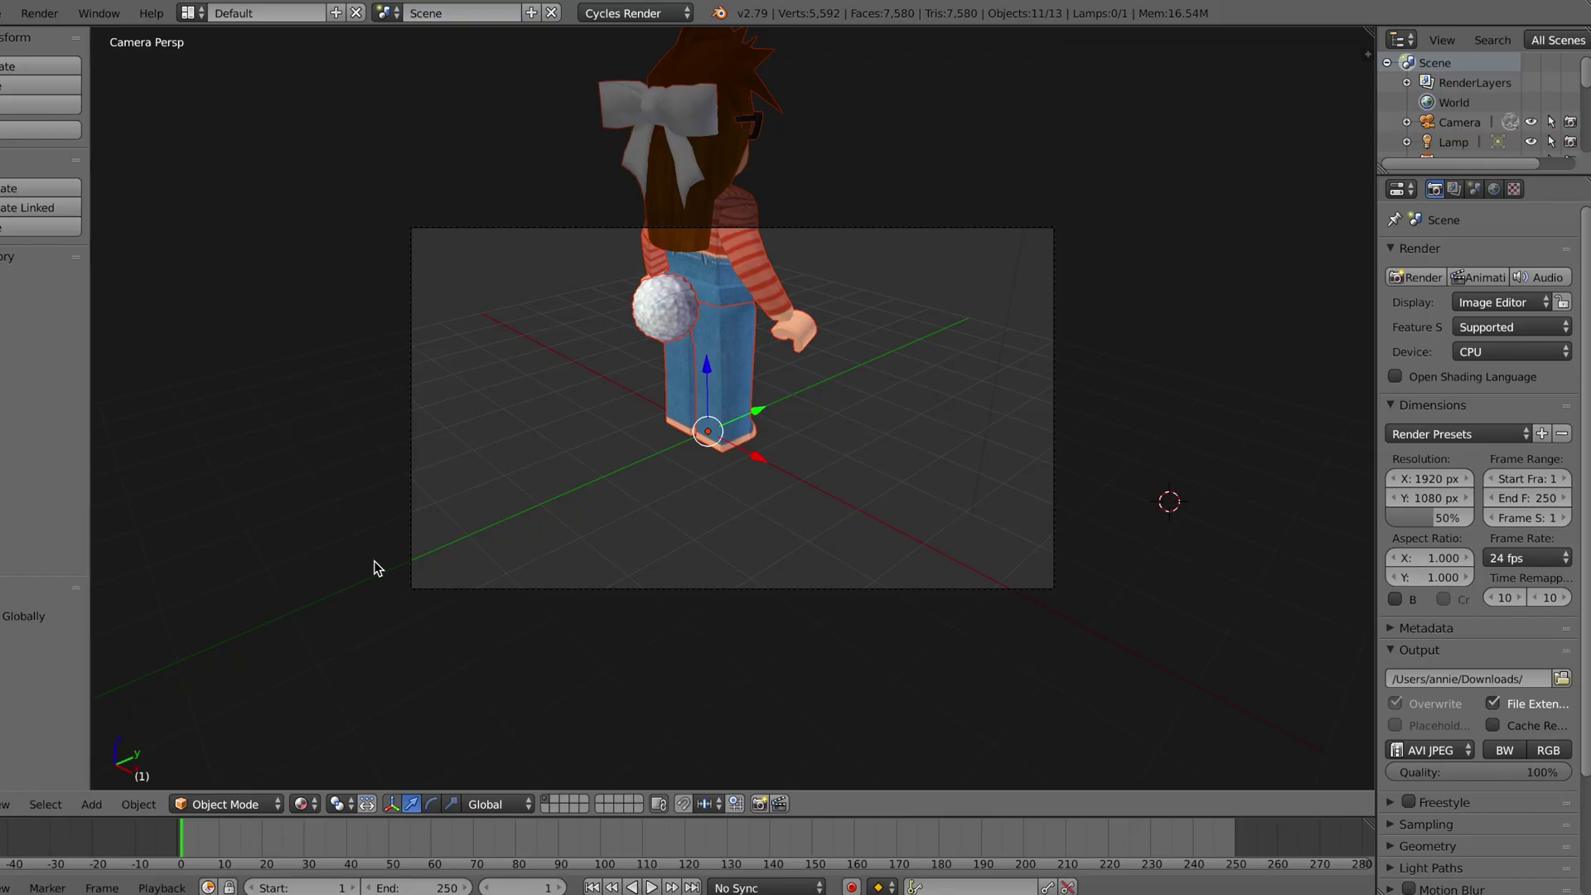
key(shift+f)
key(w)
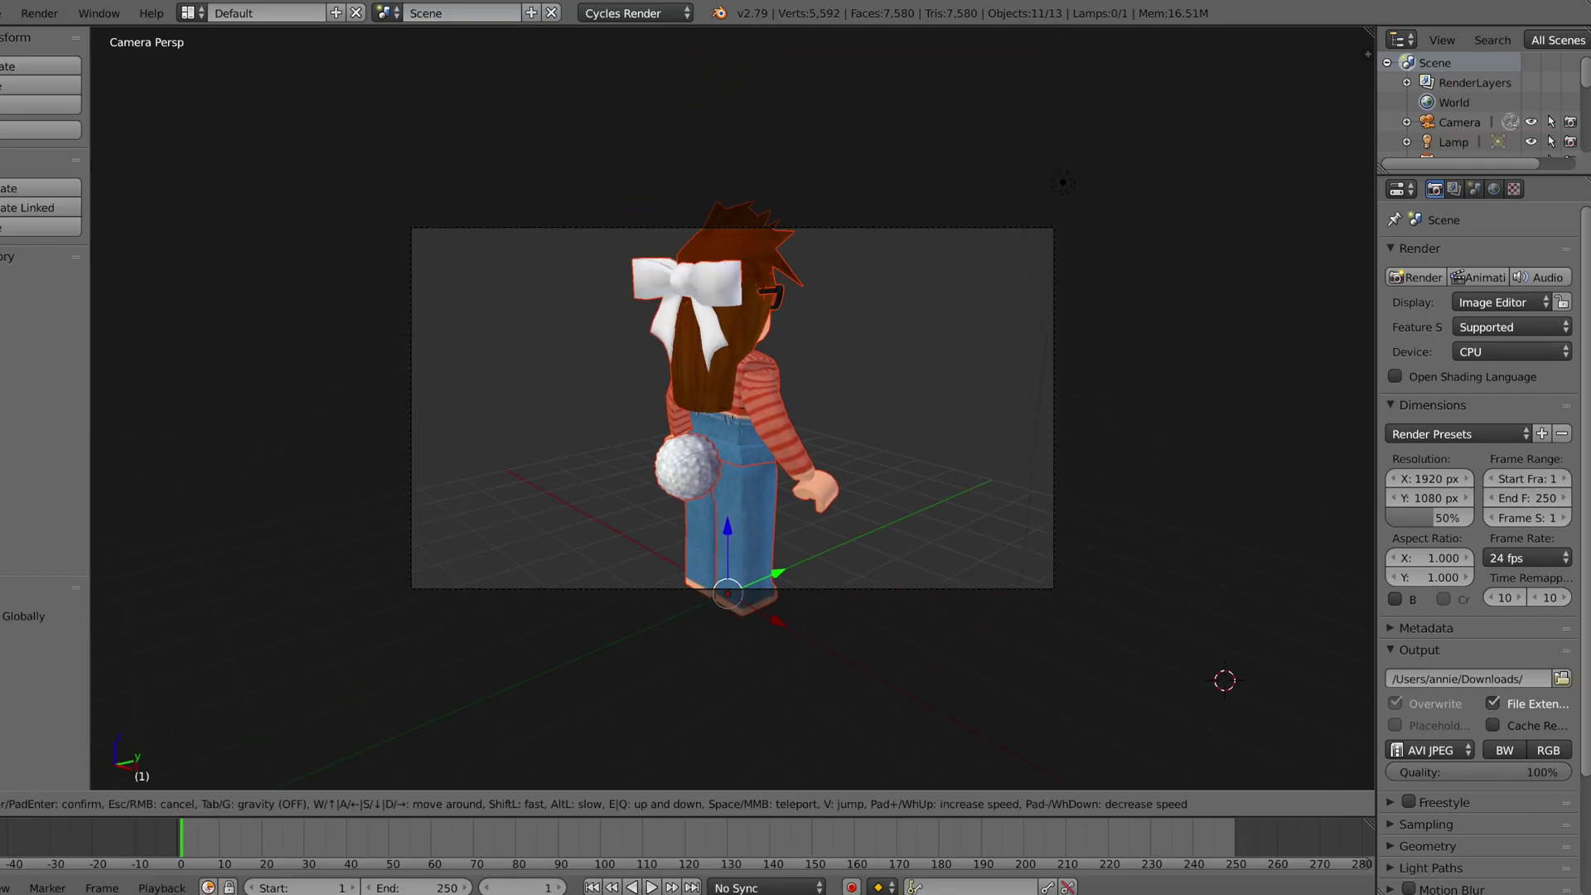
key(d)
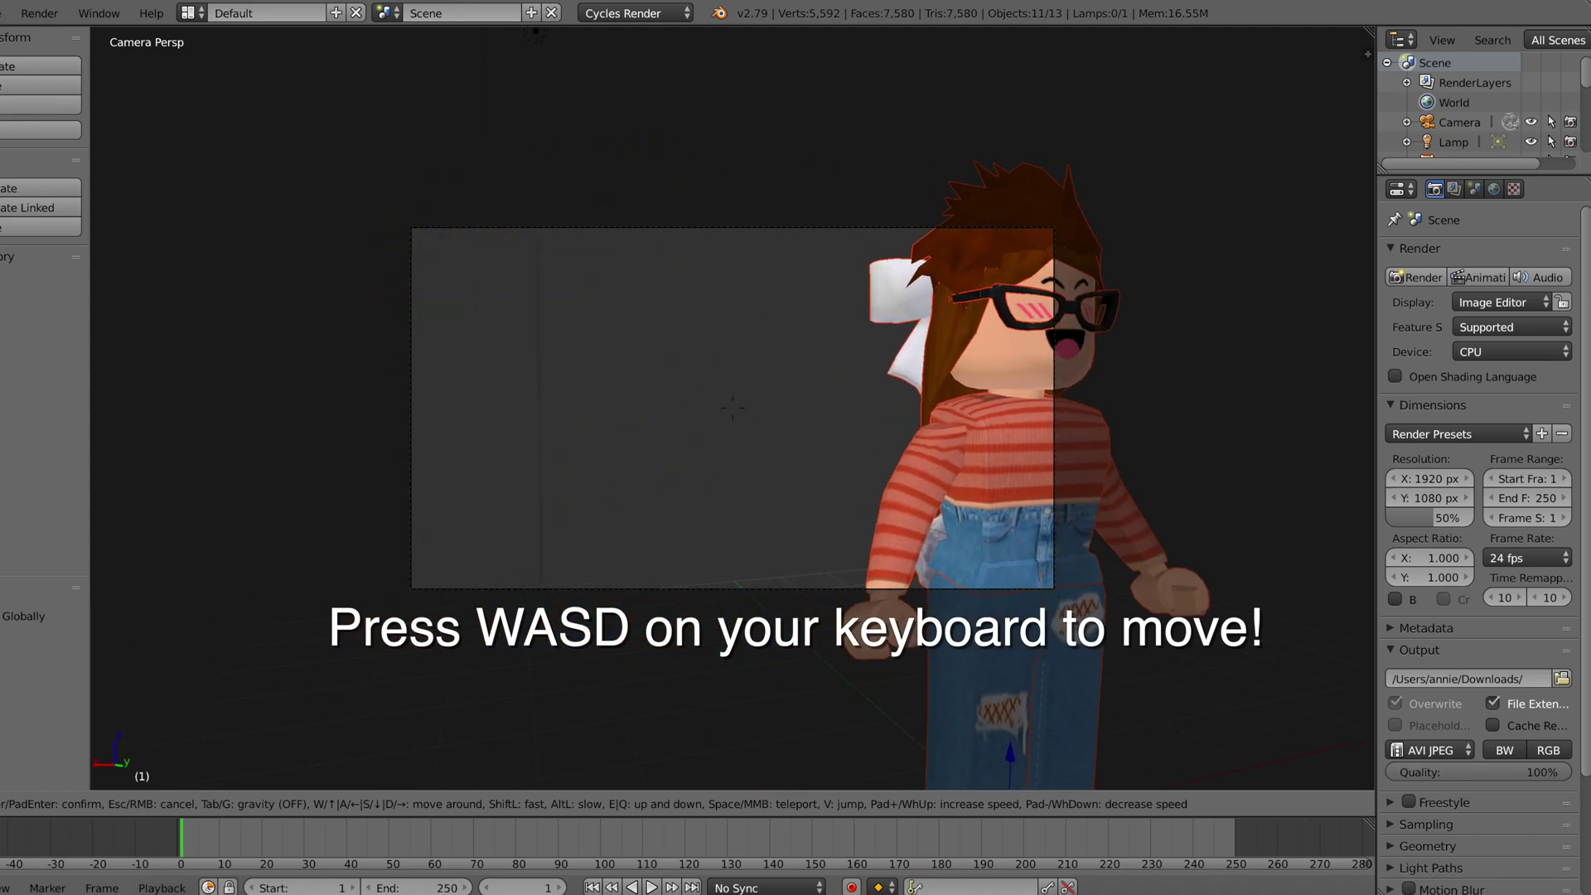
key(w)
key(s)
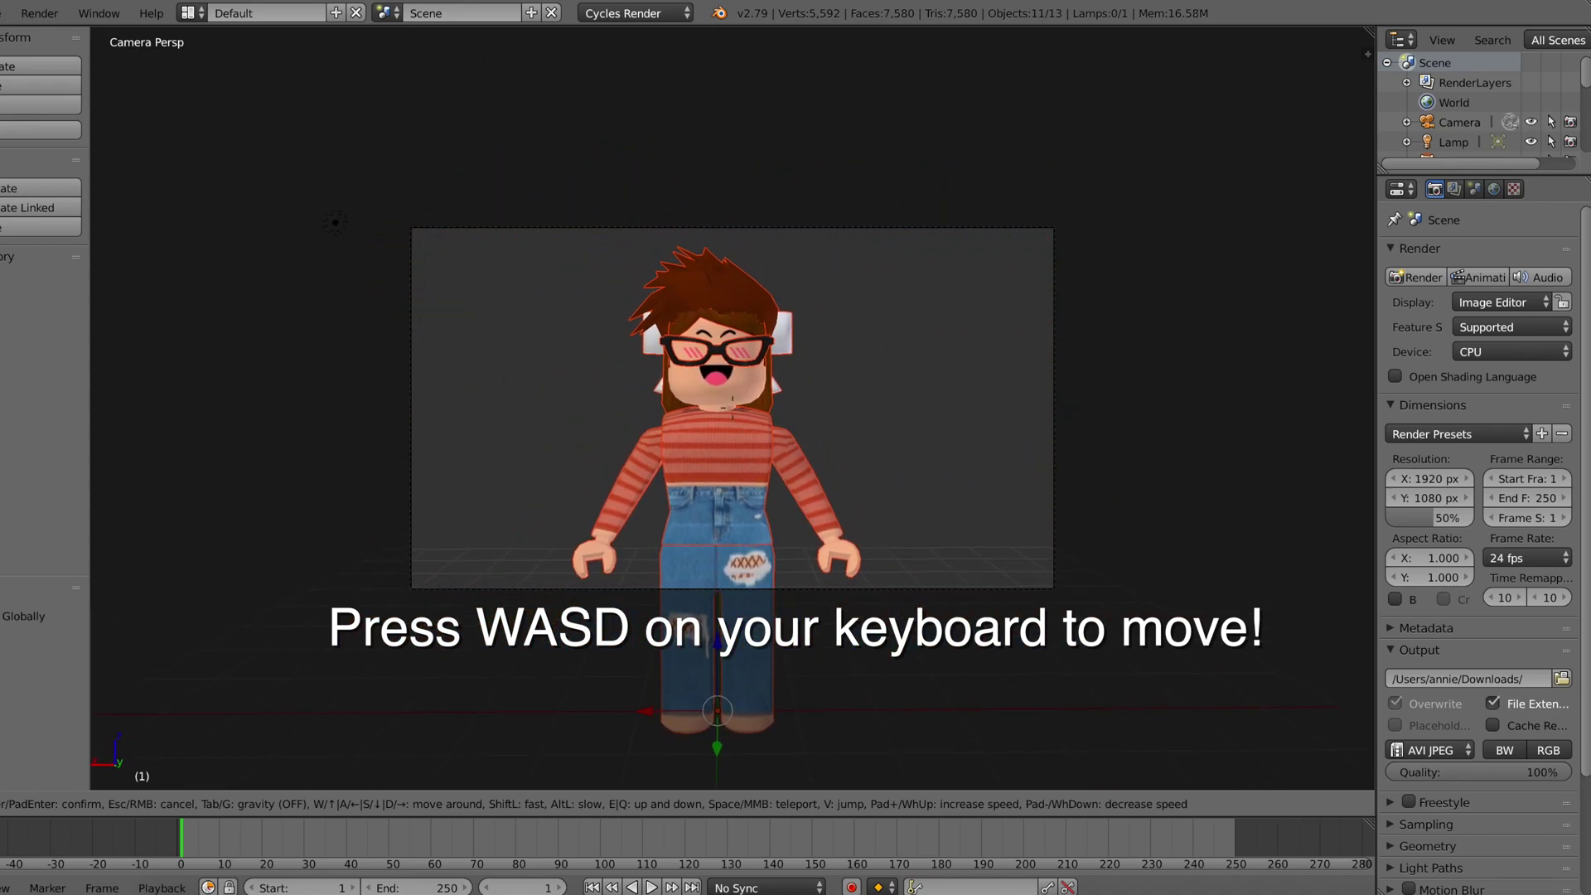
click(733, 408)
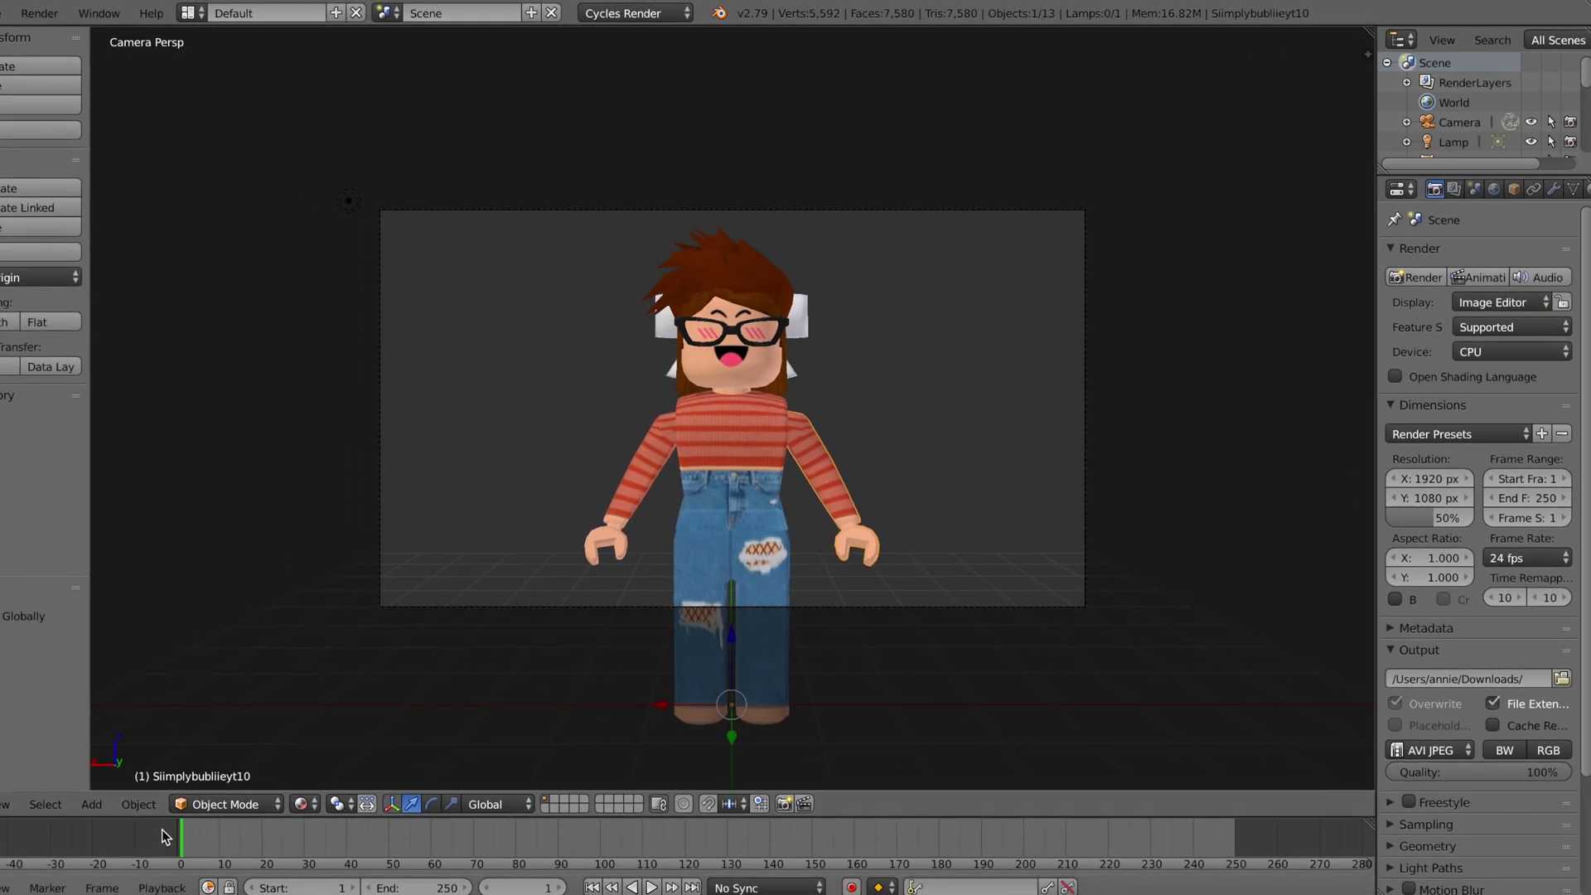
Enable auto keyframe recording and place the 3D cursor on the torso.
click(183, 845)
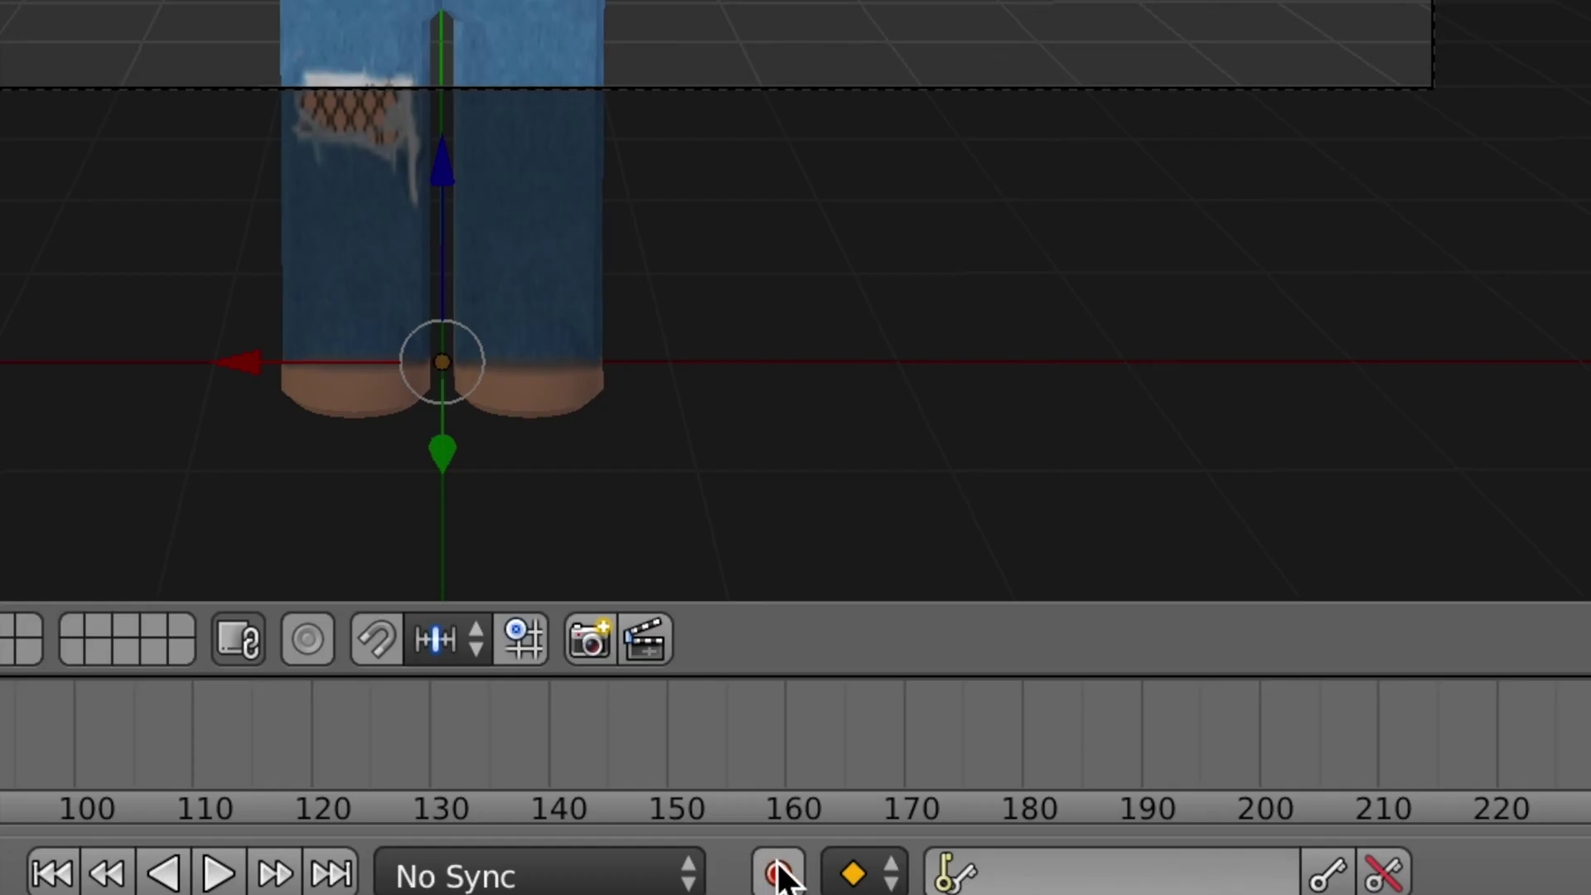
click(851, 886)
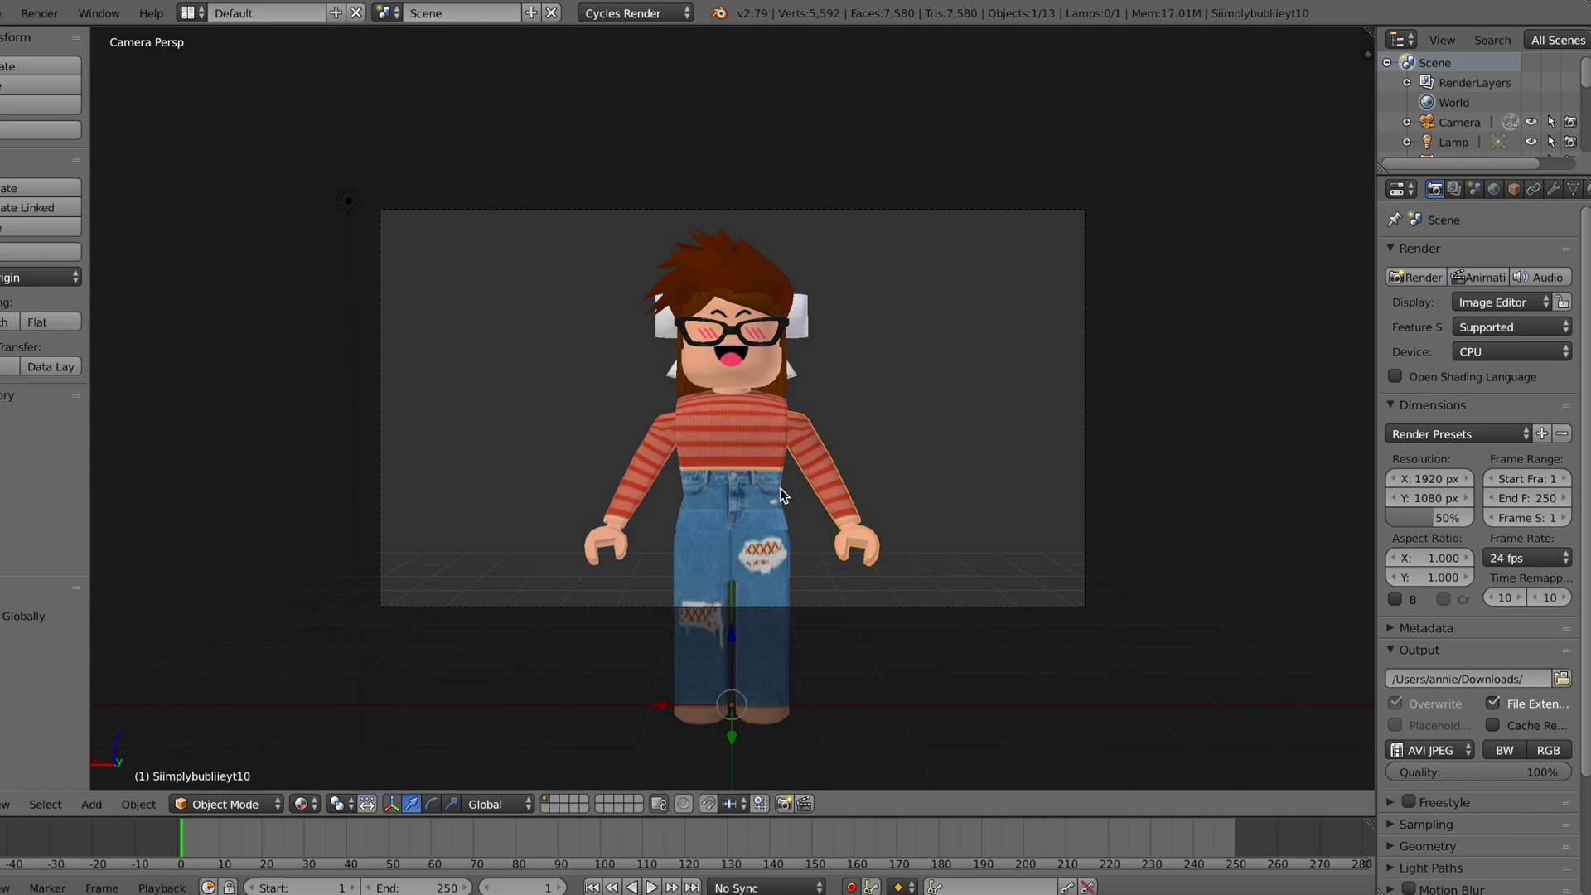
click(755, 463)
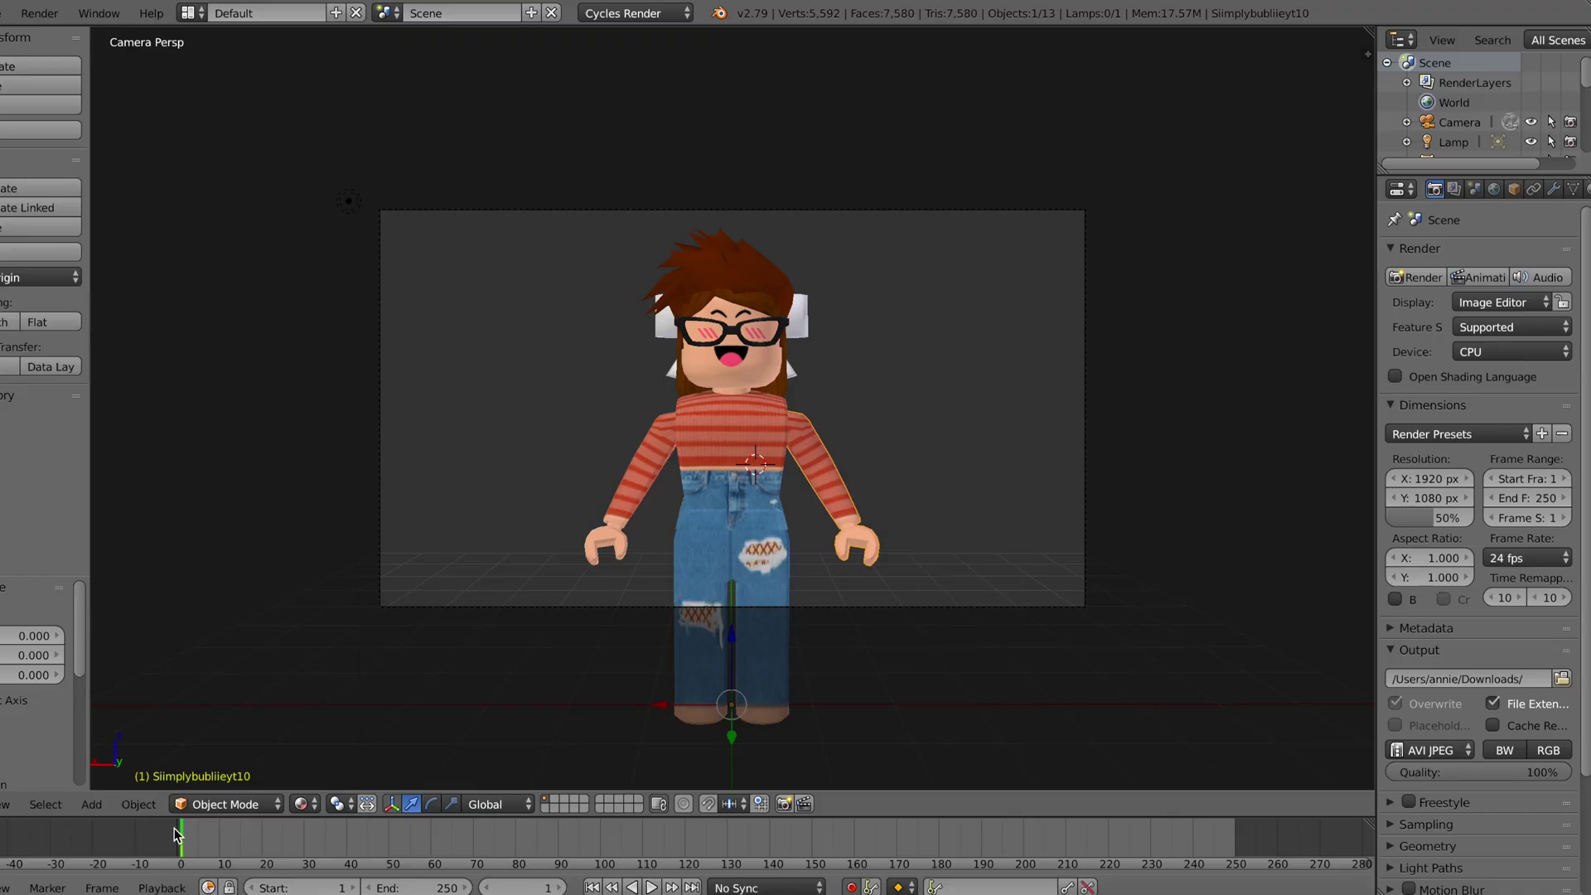
Scrub the timeline forward a few frames, then jump back to the first frame.
drag(181, 837, 191, 837)
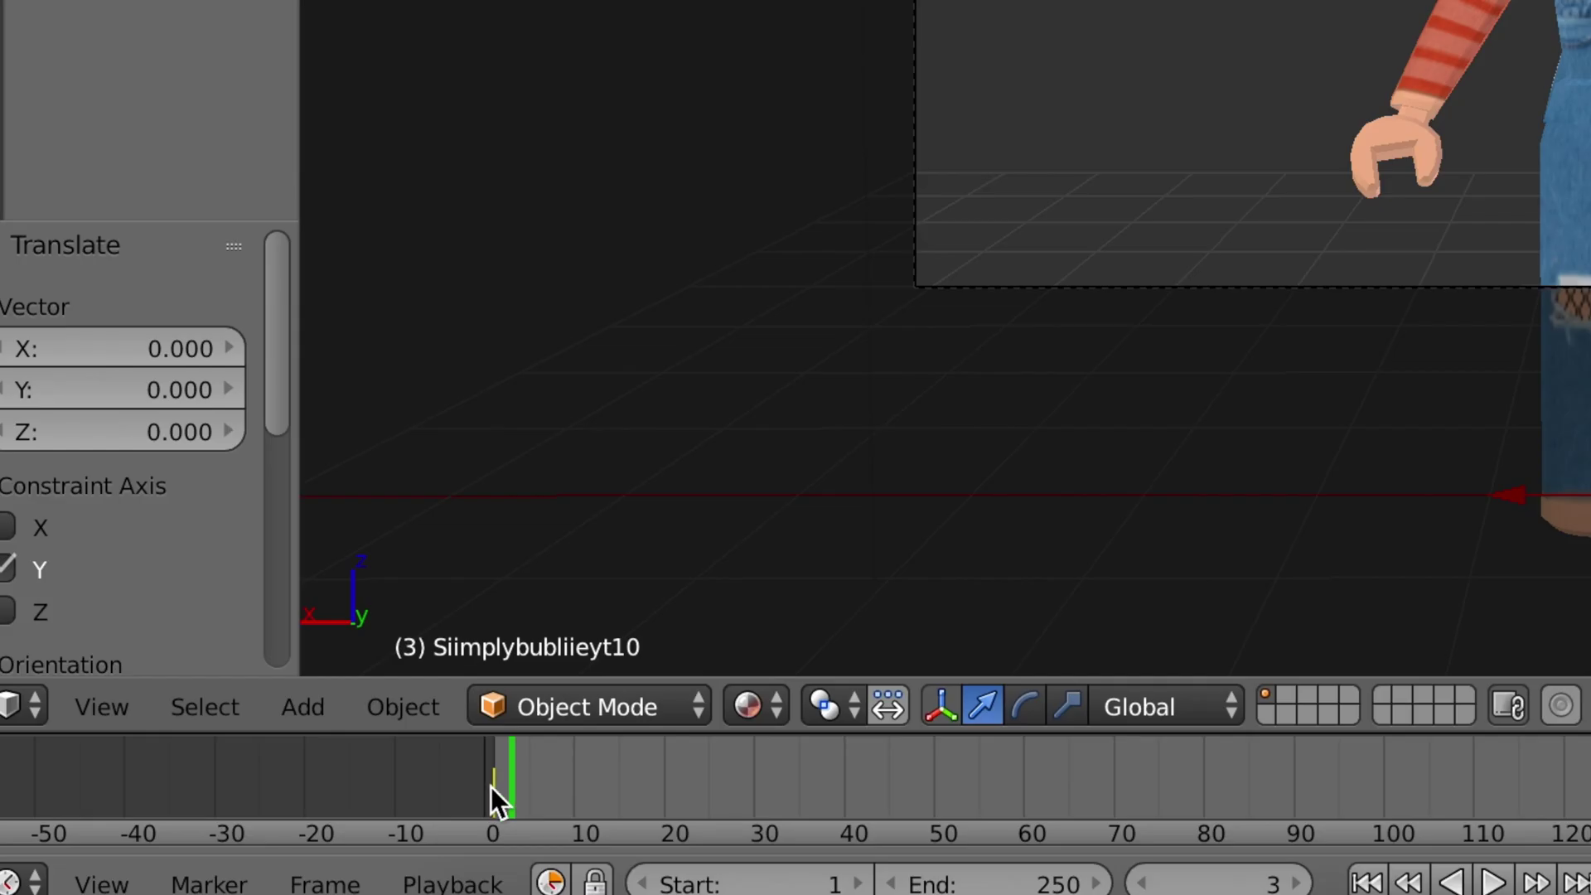
key(shift+Left)
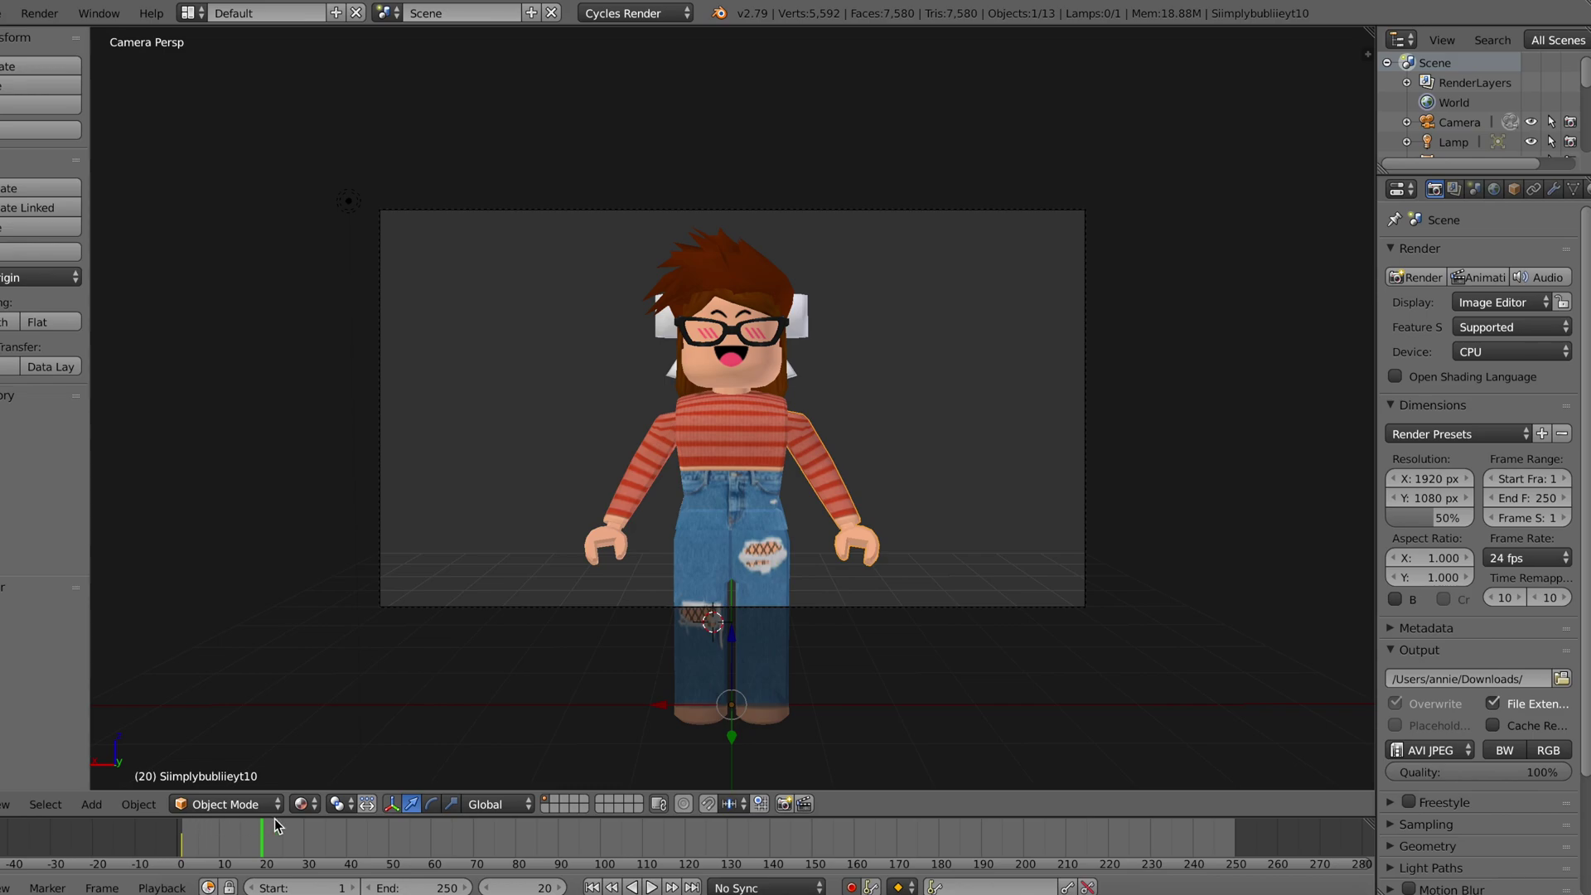
At frame 20, rotate the arm inward and shift it sideways along X.
click(432, 804)
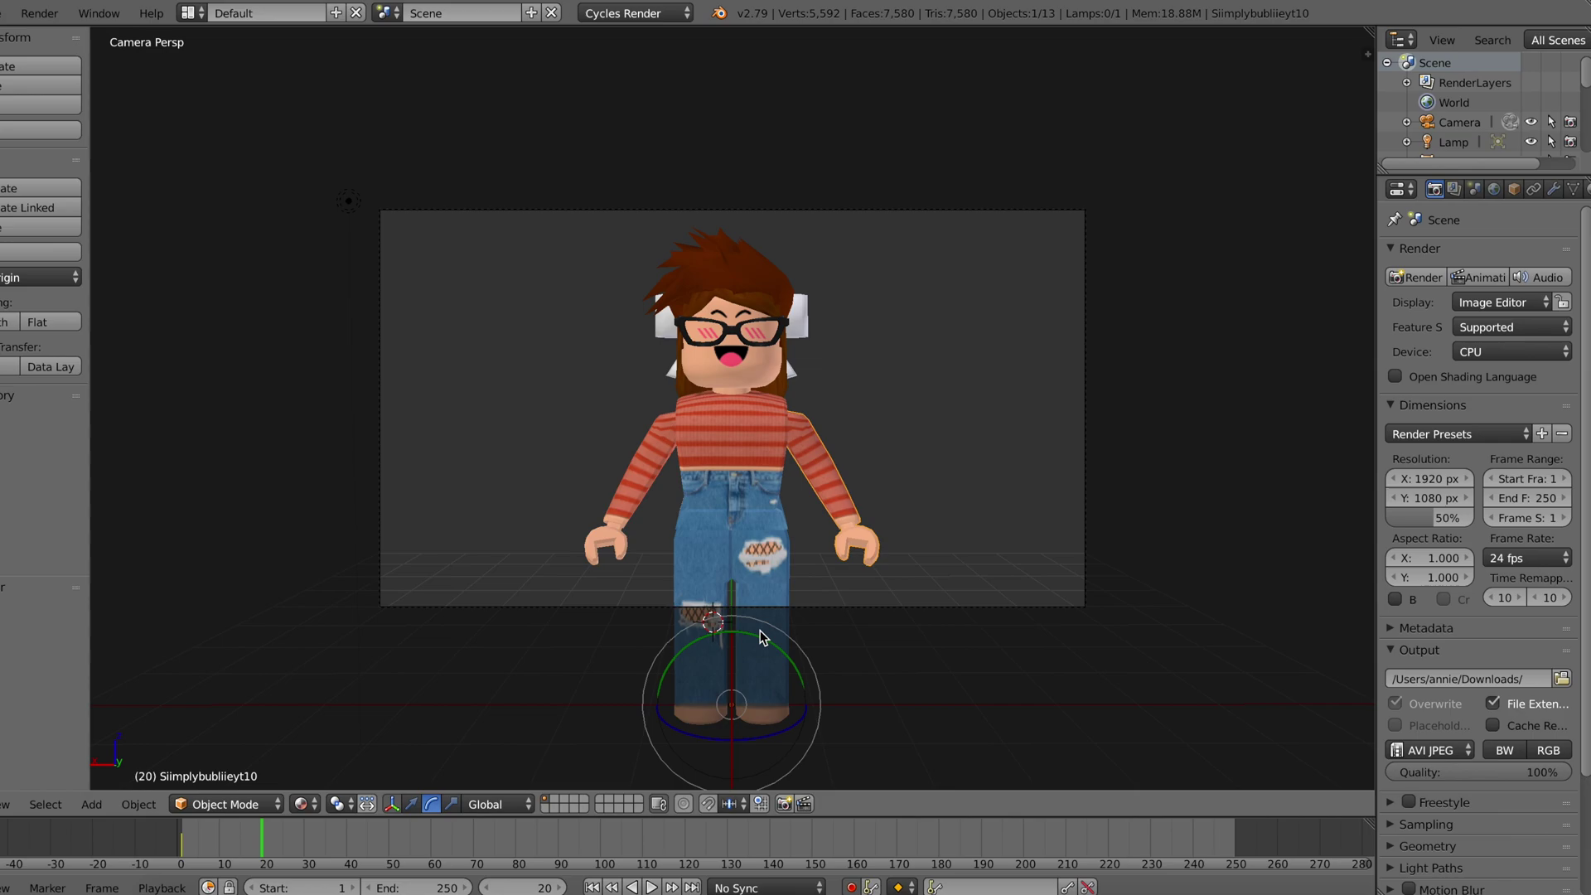
drag(754, 626, 717, 629)
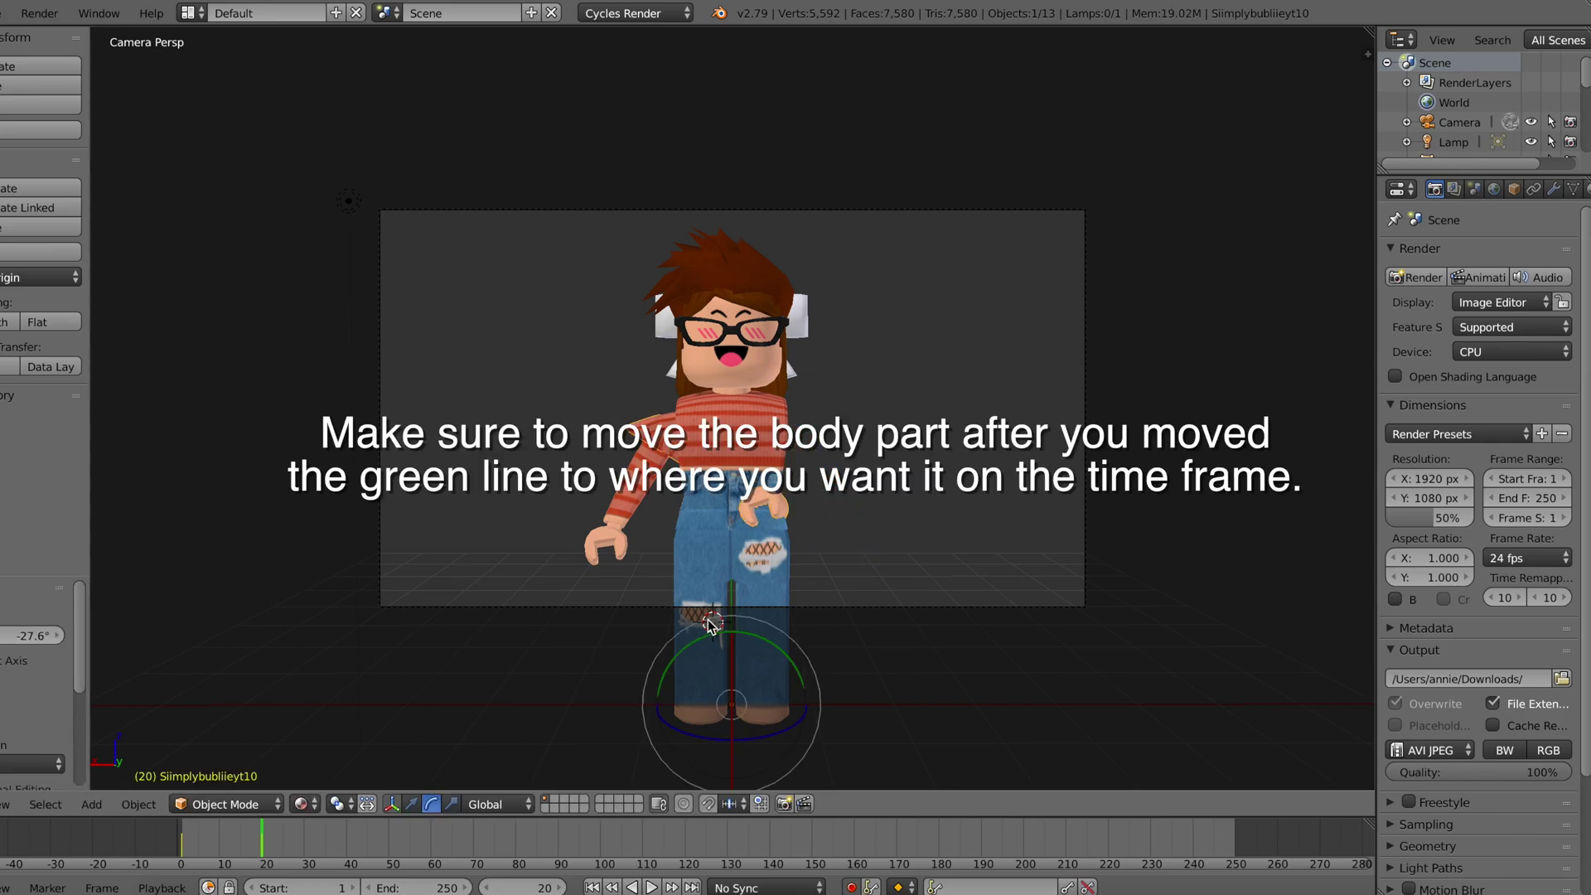
click(411, 804)
click(646, 711)
drag(660, 705, 785, 704)
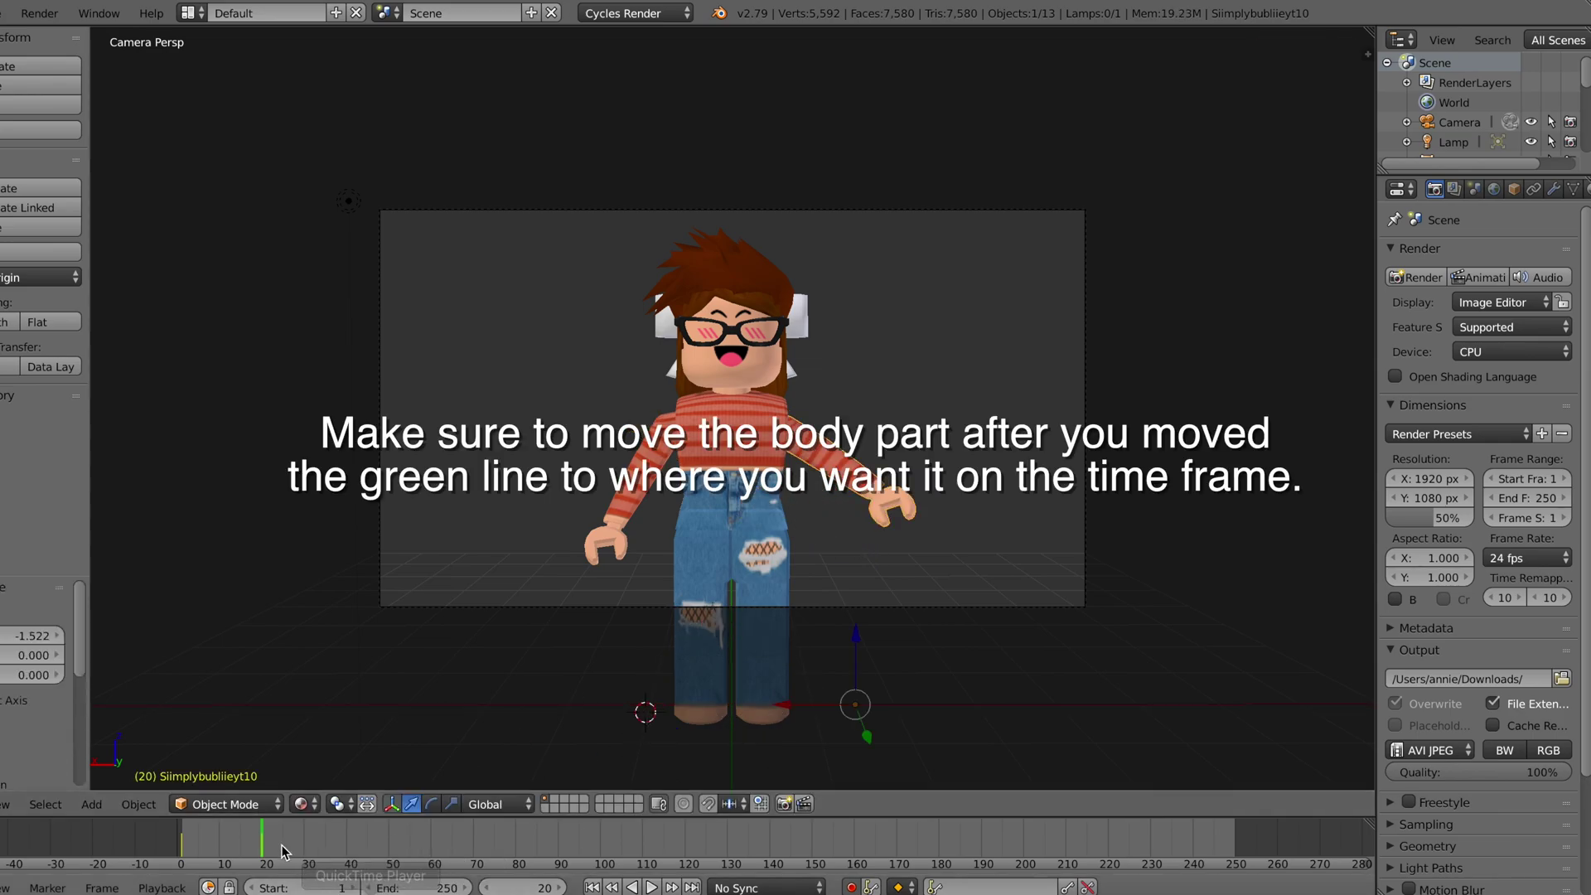
Play back the arm animation from the start, then rewind.
key(alt+a)
drag(265, 837, 185, 837)
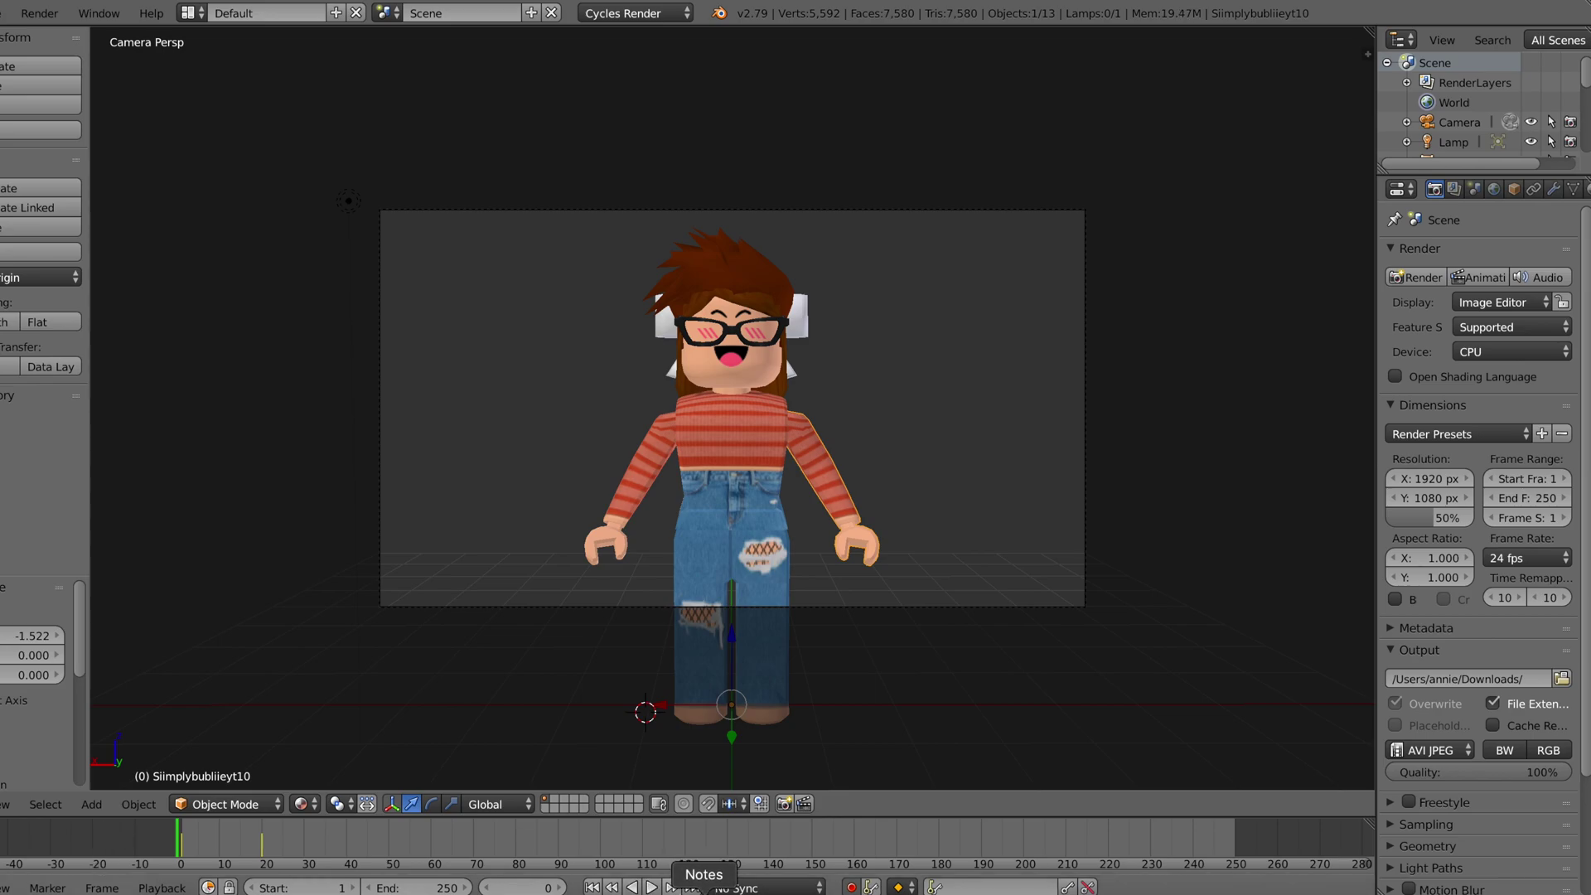
click(658, 887)
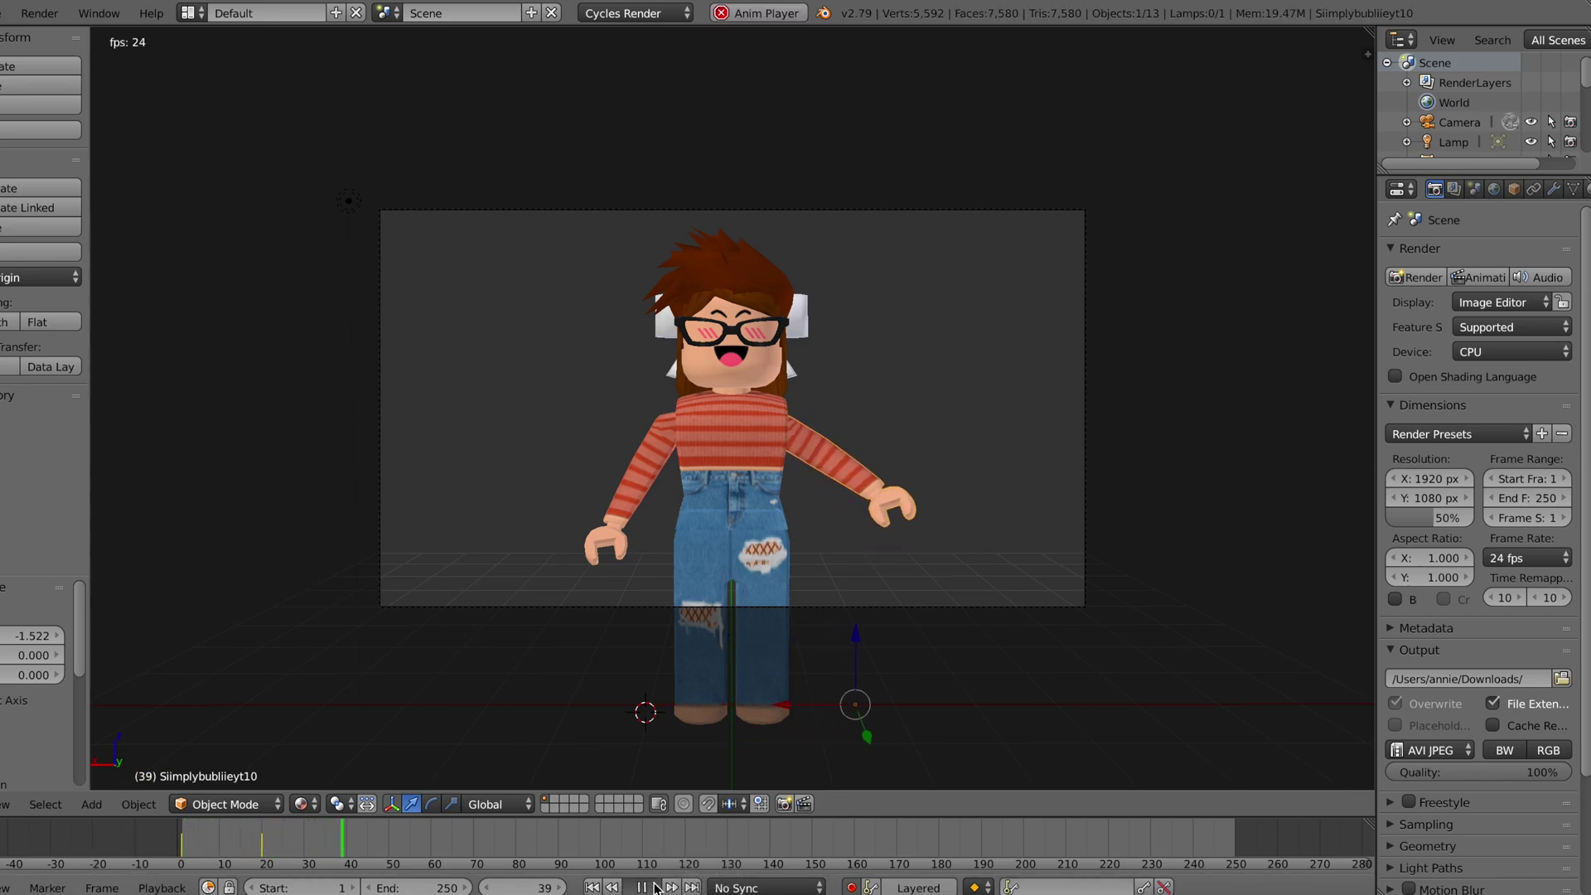
click(642, 887)
click(179, 839)
Select the head together with the glasses, hair and other head accessories.
right_click(709, 366)
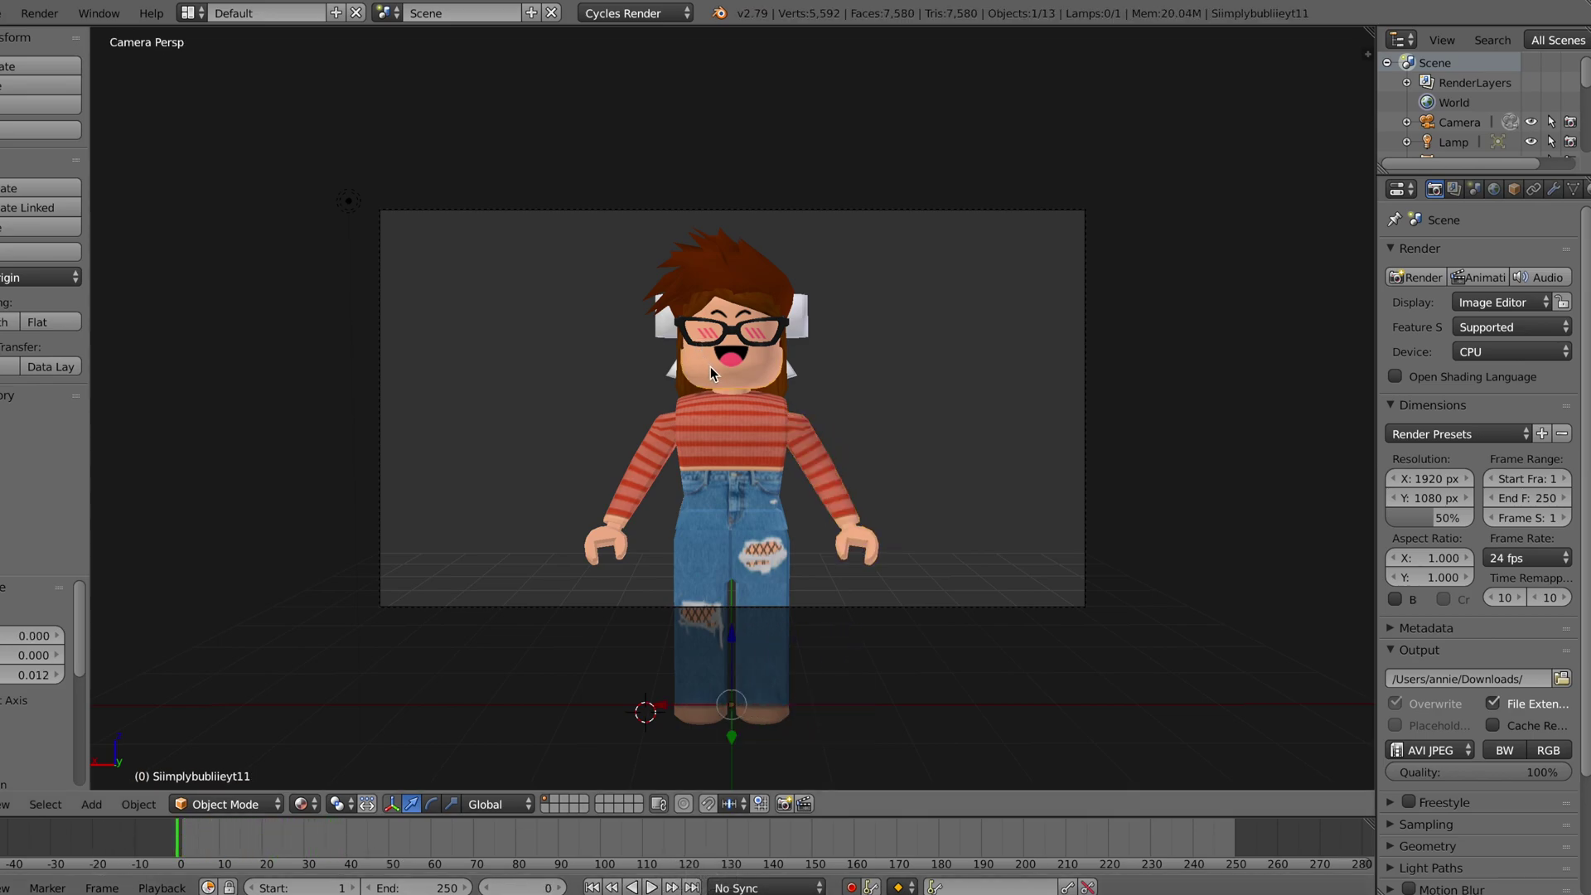
shift+right_click(740, 334)
shift+right_click(737, 296)
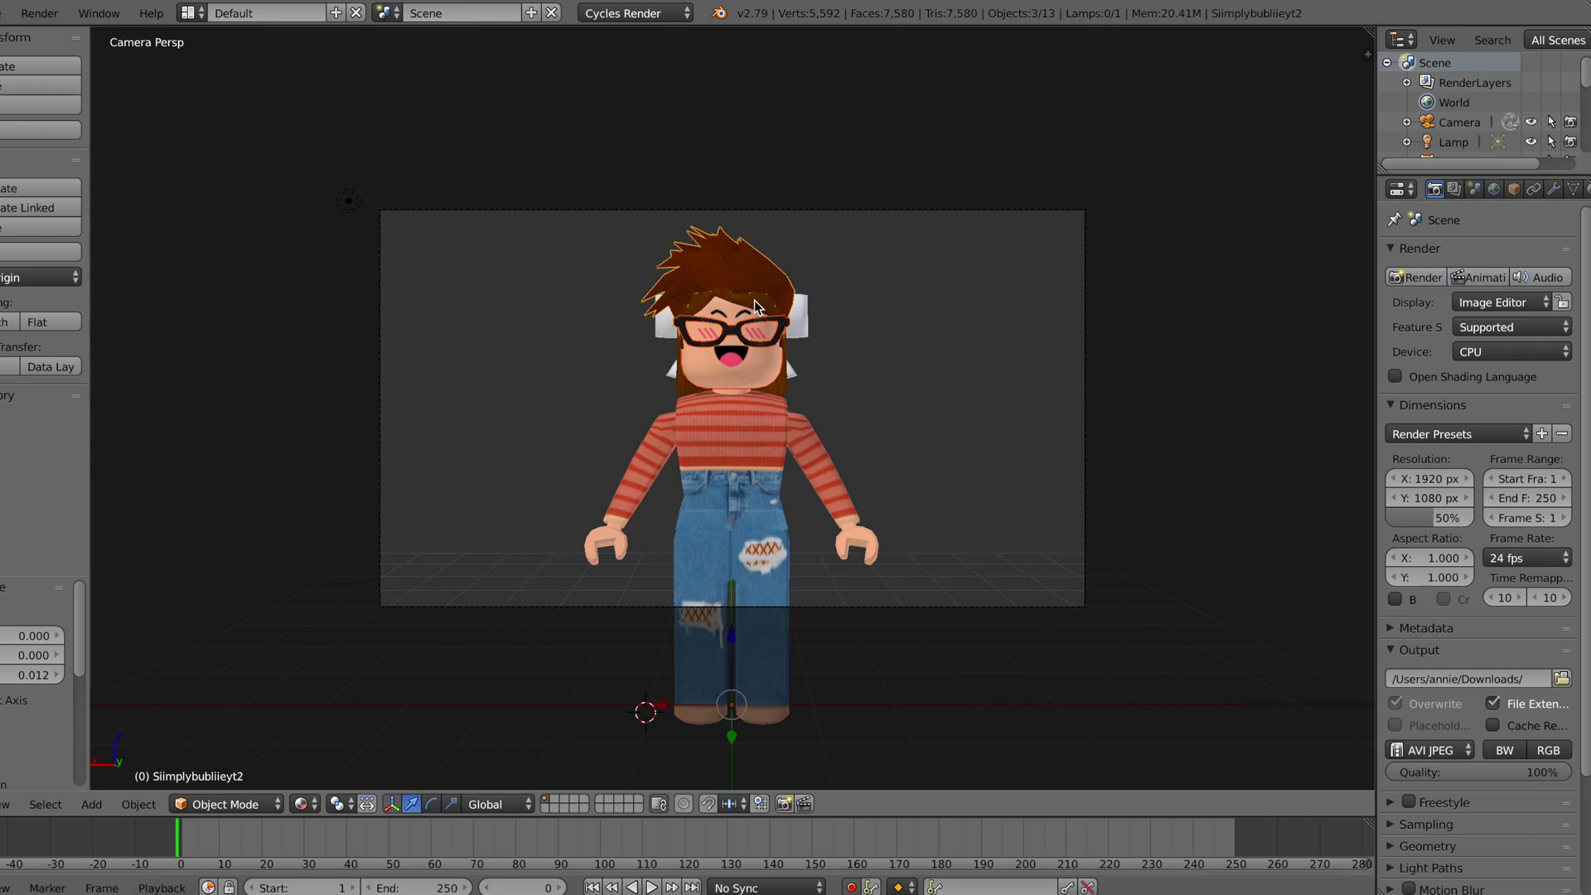
shift+right_click(754, 301)
shift+right_click(808, 325)
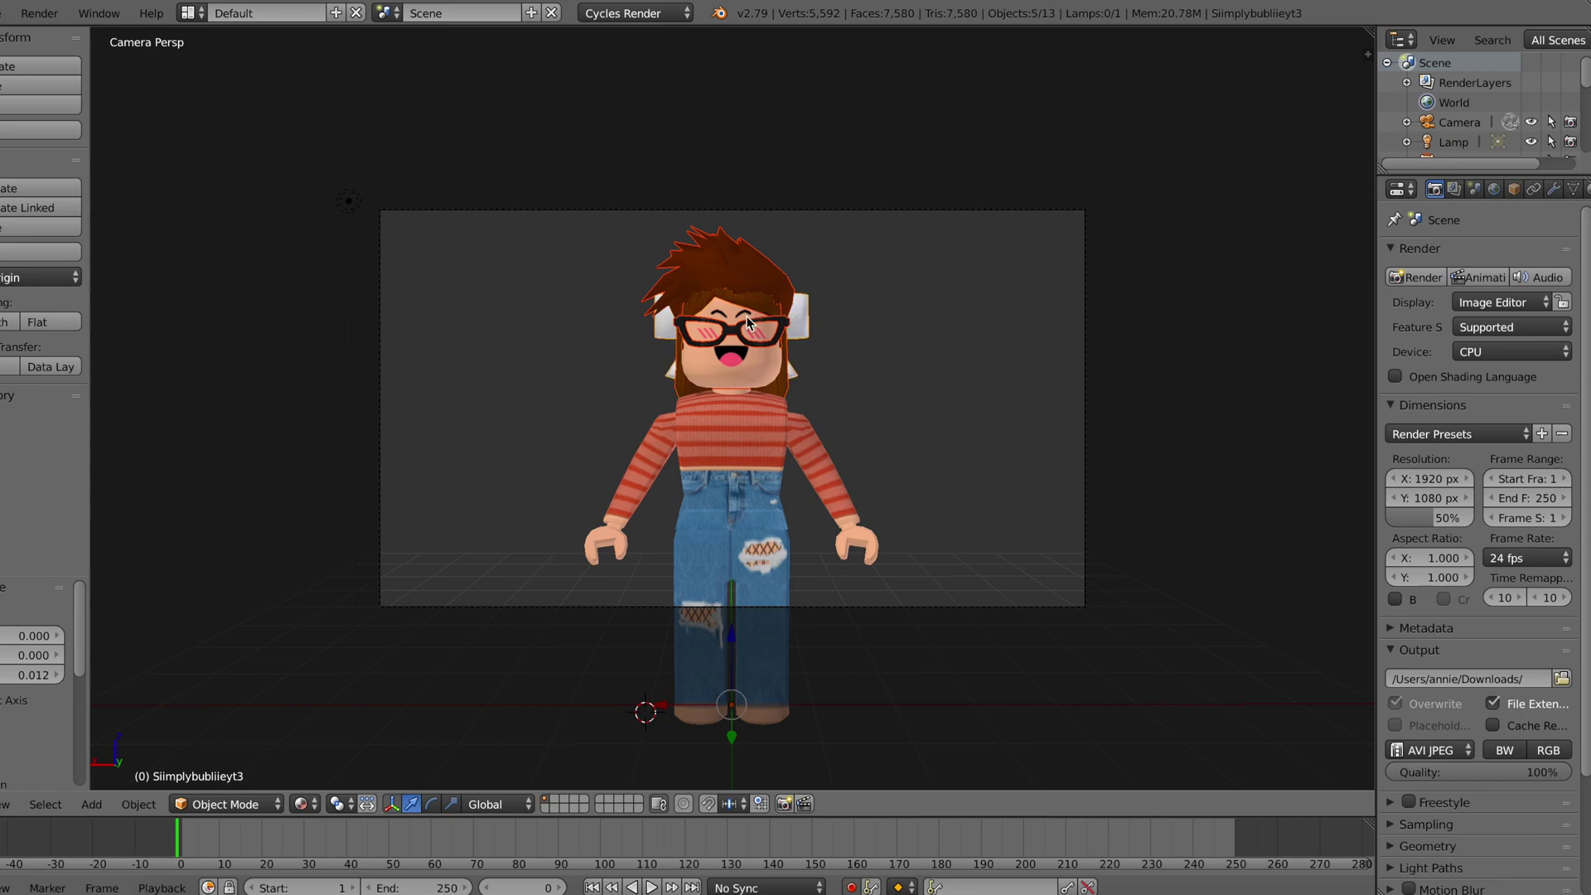
click(730, 739)
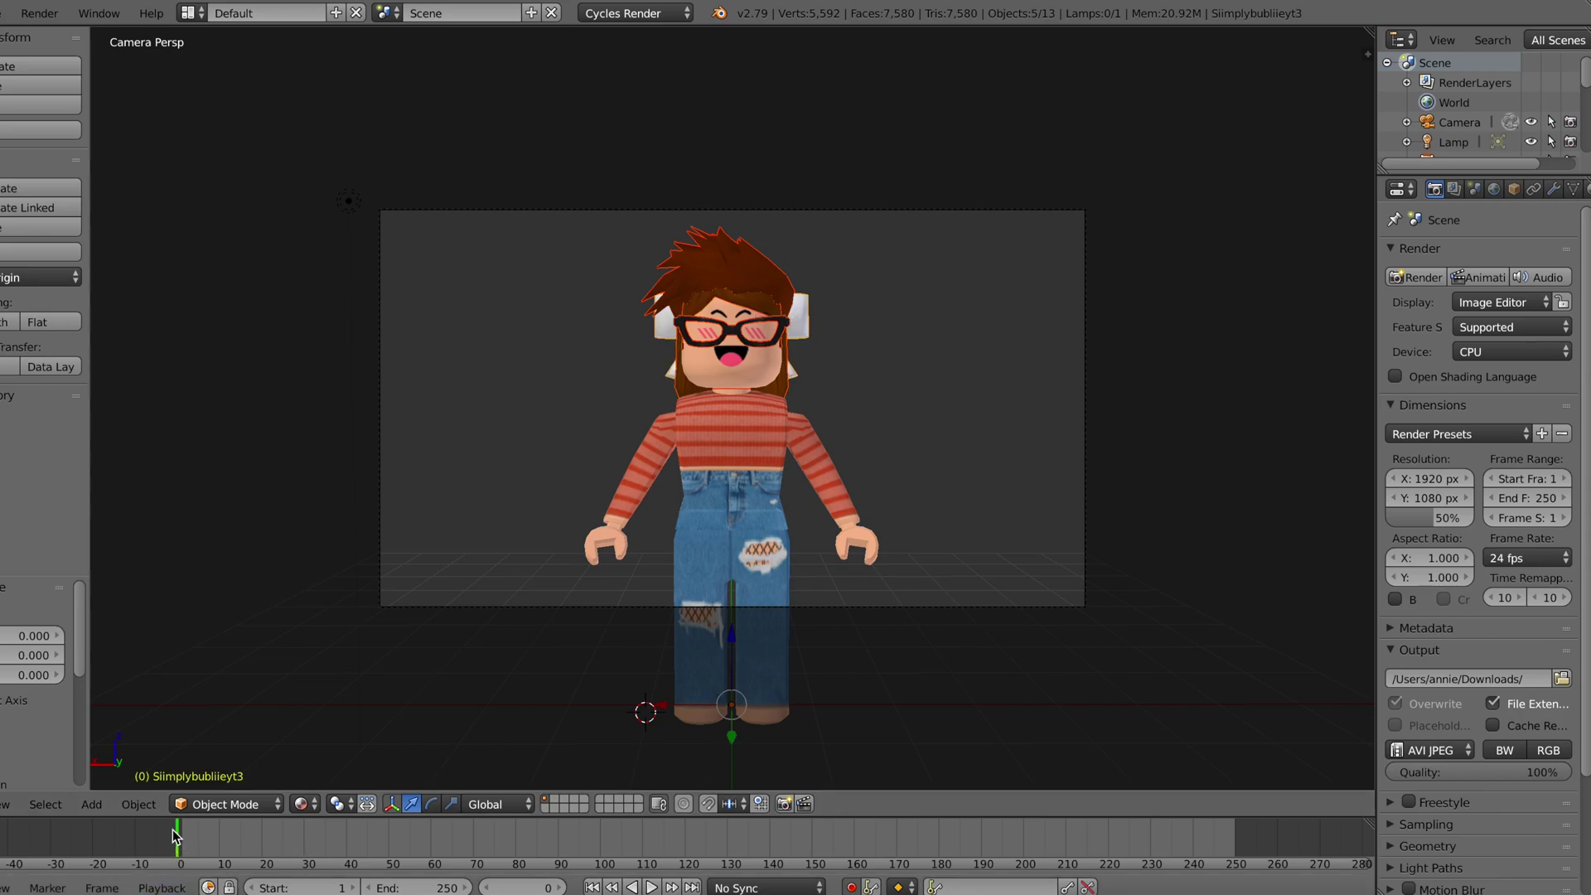
At frame 30, rotate the head pieces about 42.7° on Z and replay.
key(alt+a)
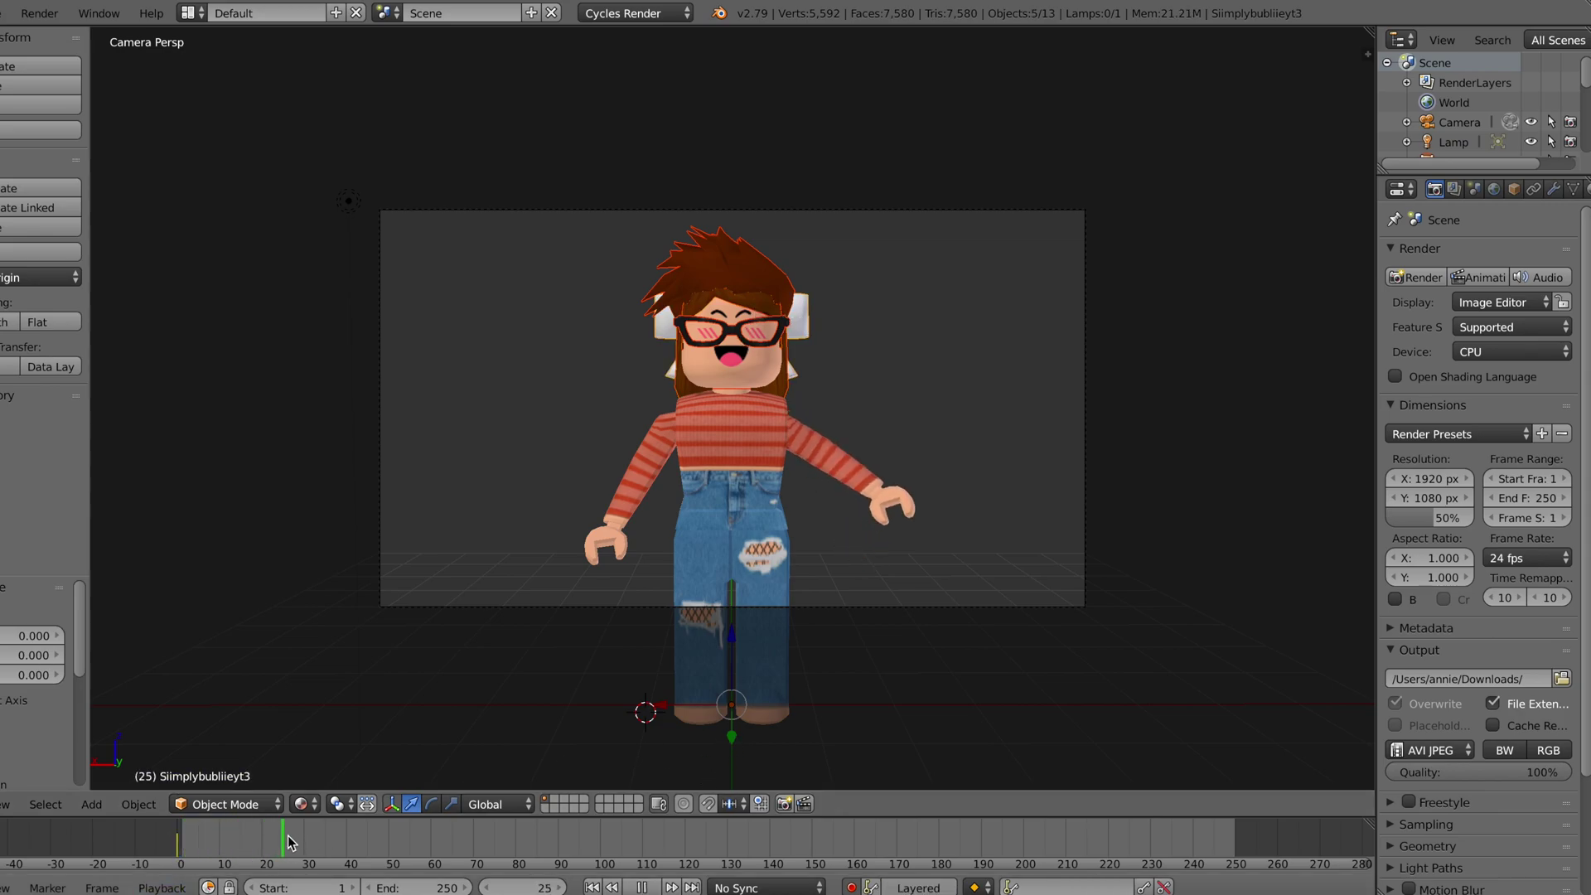
key(alt+a)
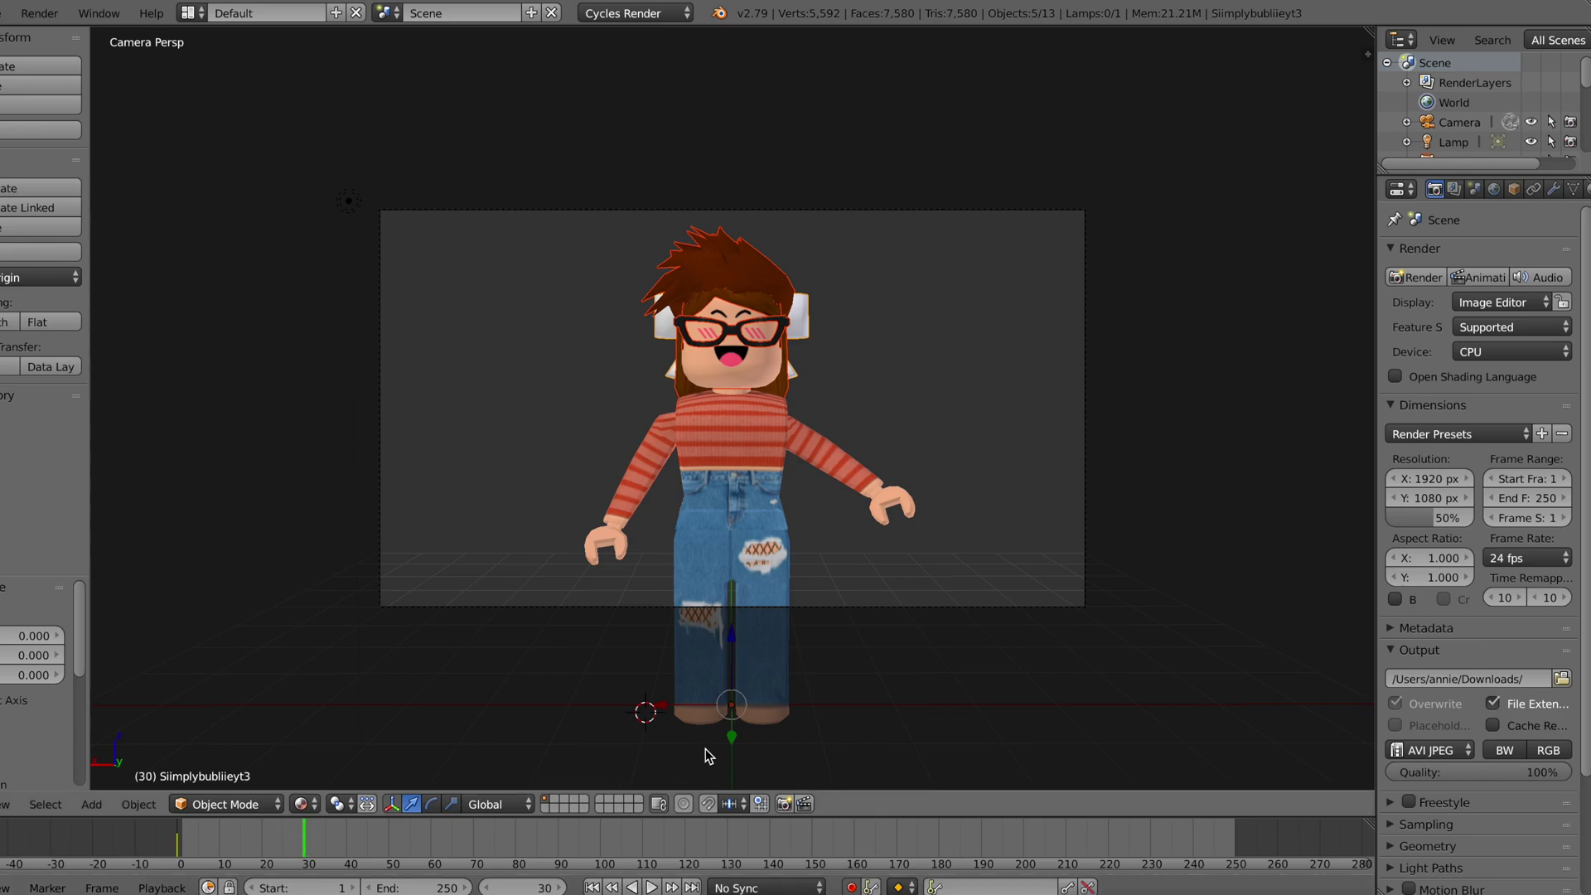
click(432, 804)
drag(688, 740, 728, 738)
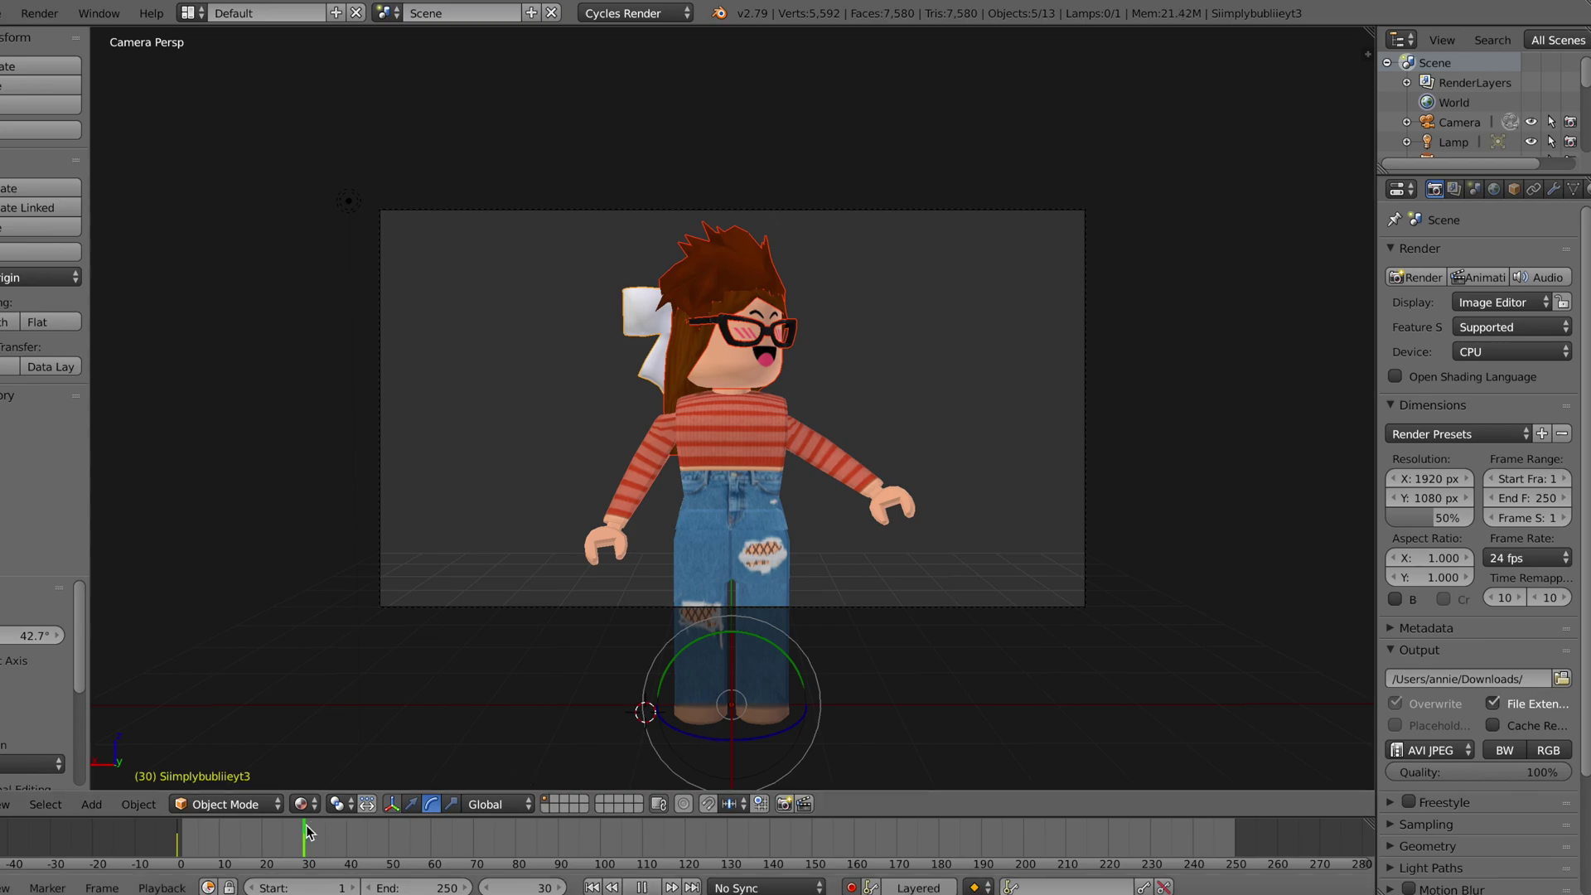
click(159, 862)
click(651, 887)
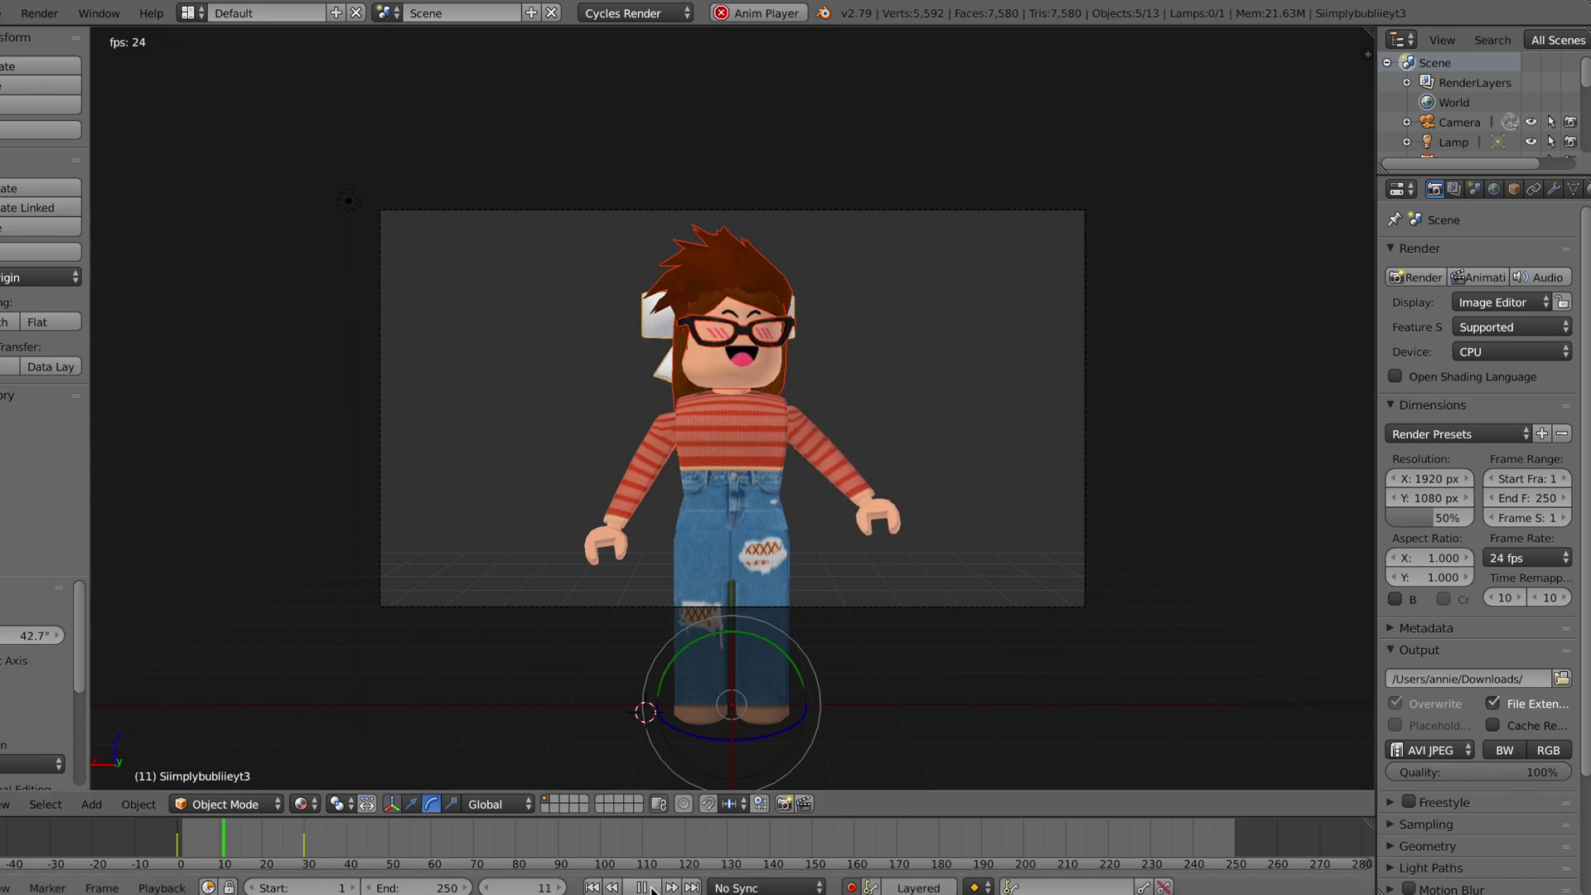
key(Escape)
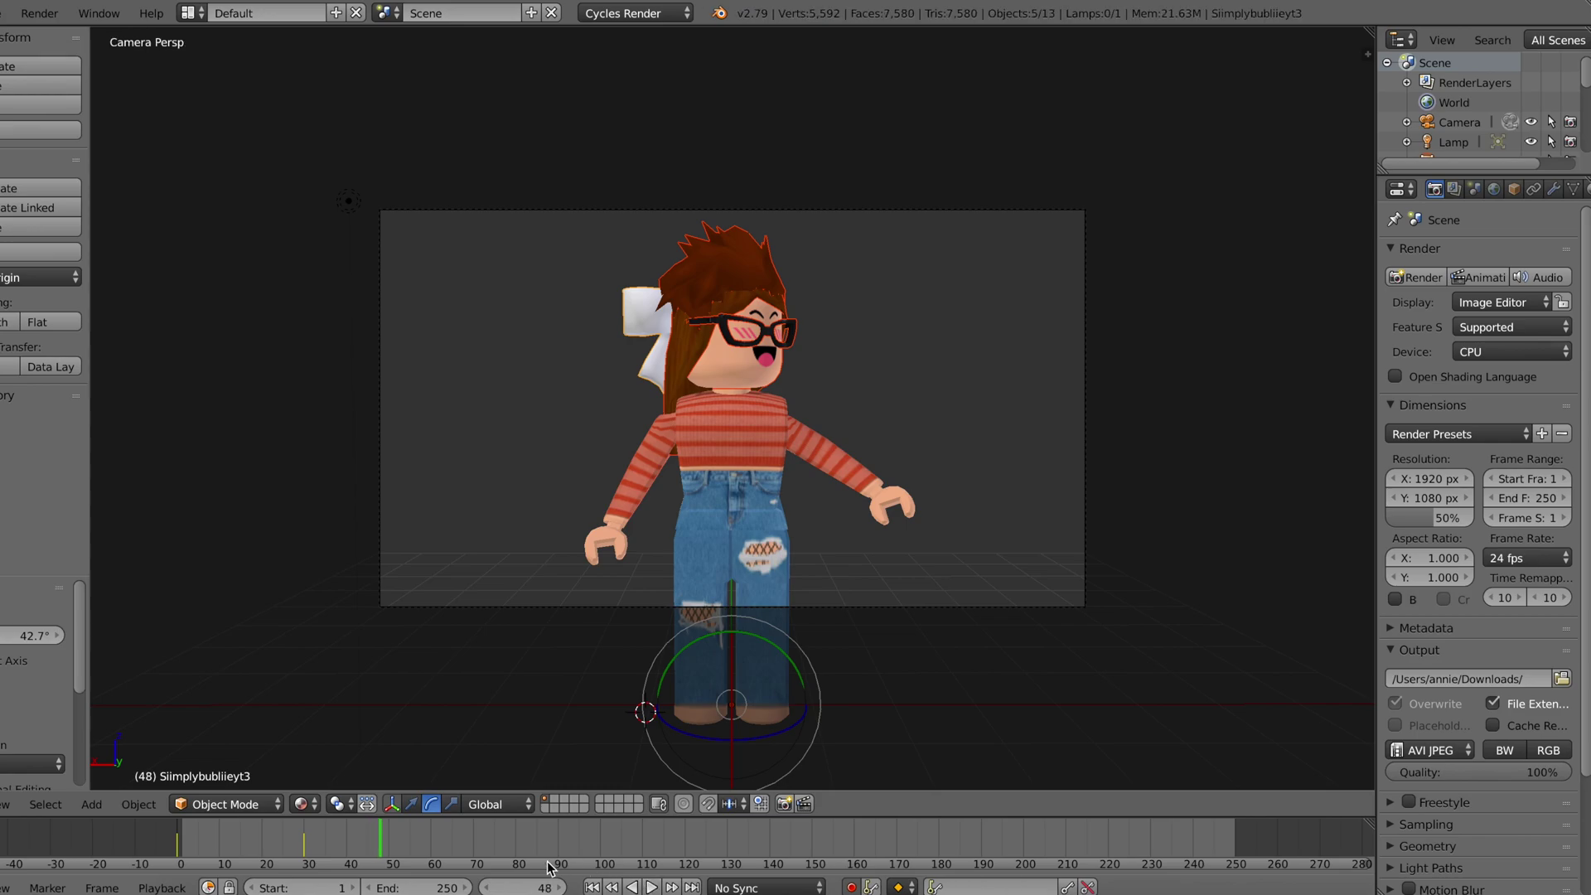
Select the camera and set its starting view at frame 0 with walk navigation.
right_click(381, 524)
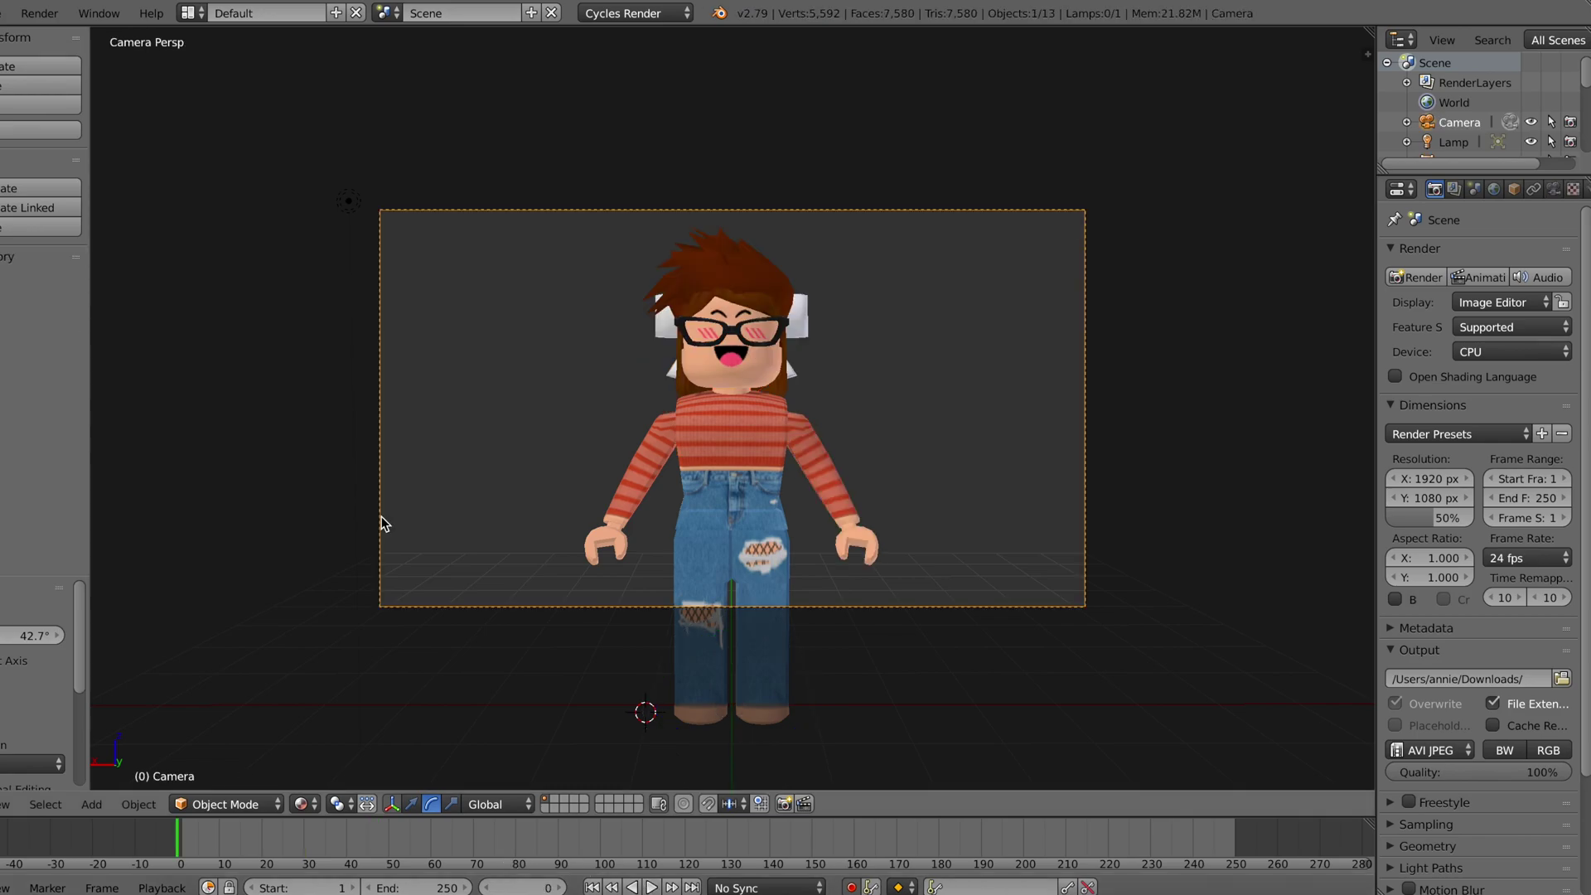
click(308, 529)
right_click(629, 487)
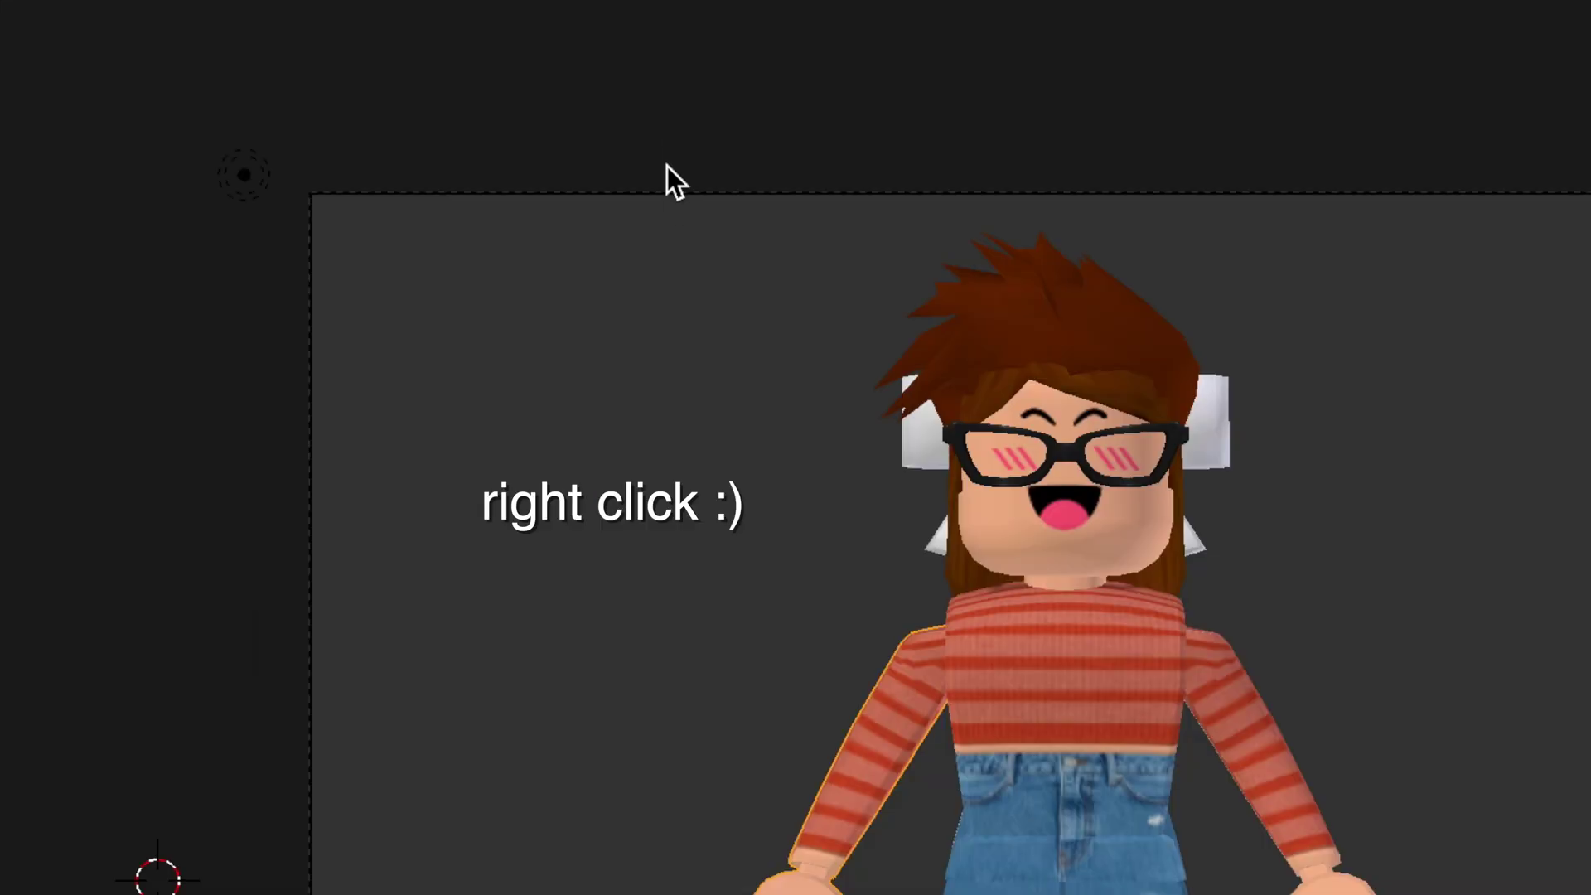
right_click(546, 208)
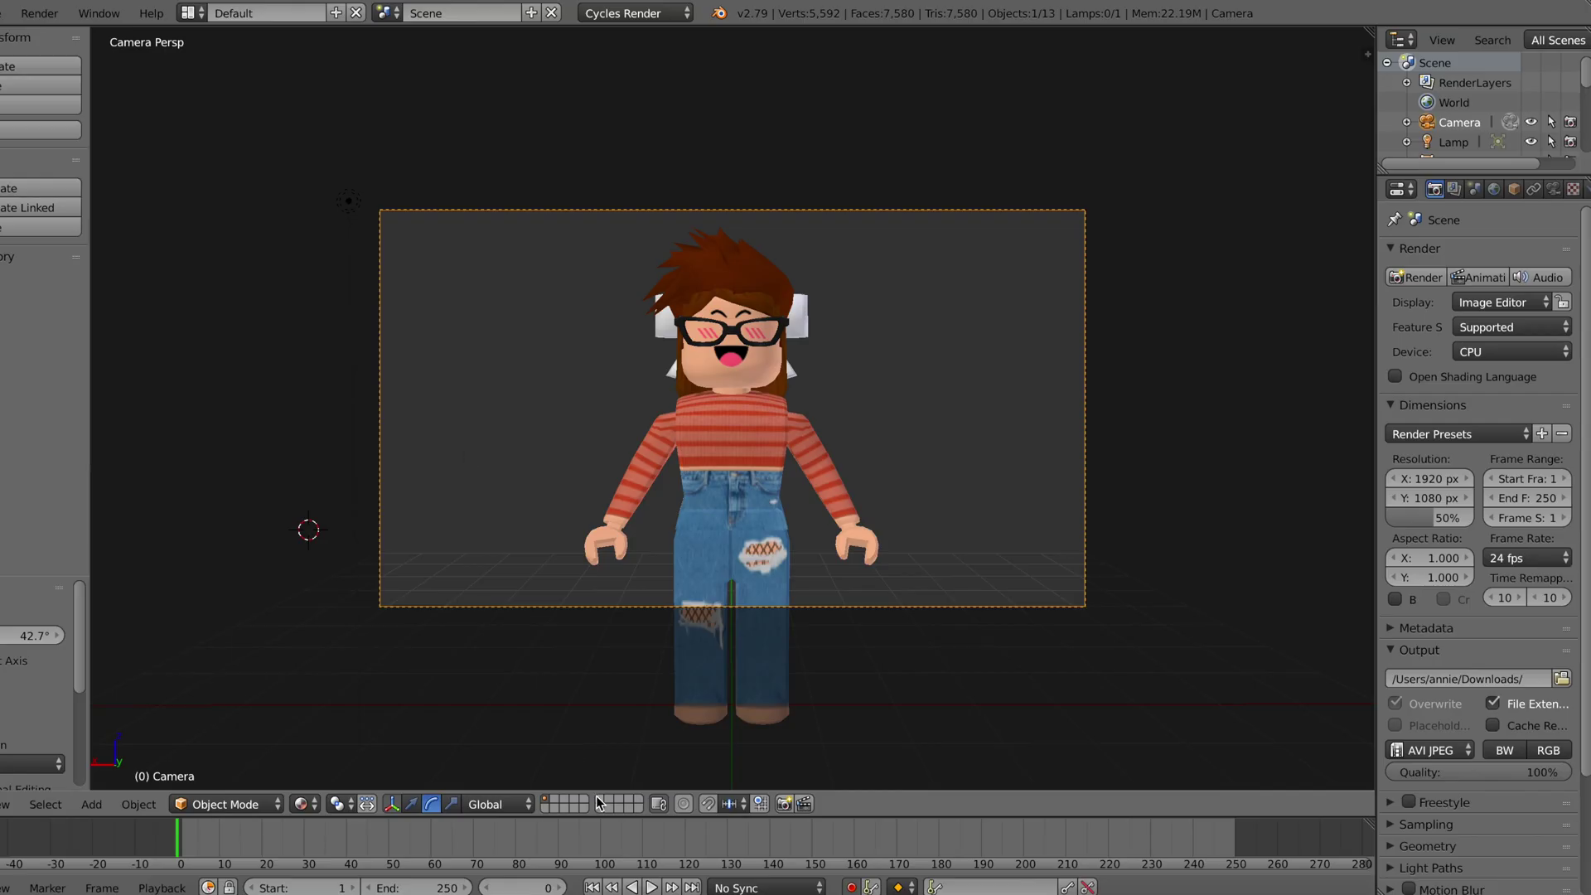
key(shift+f)
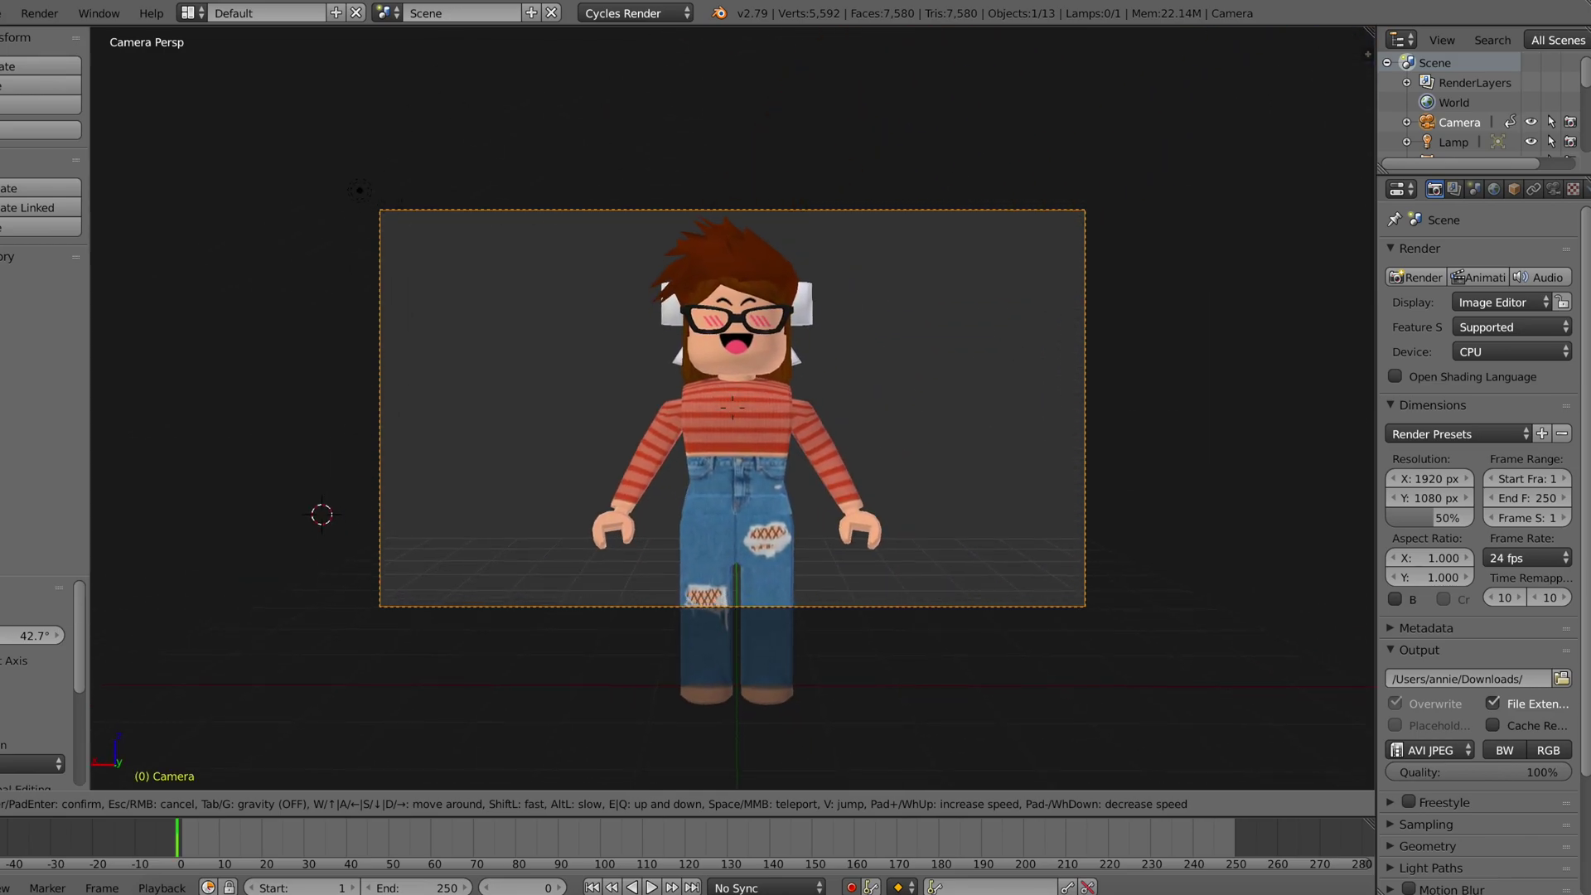
click(734, 415)
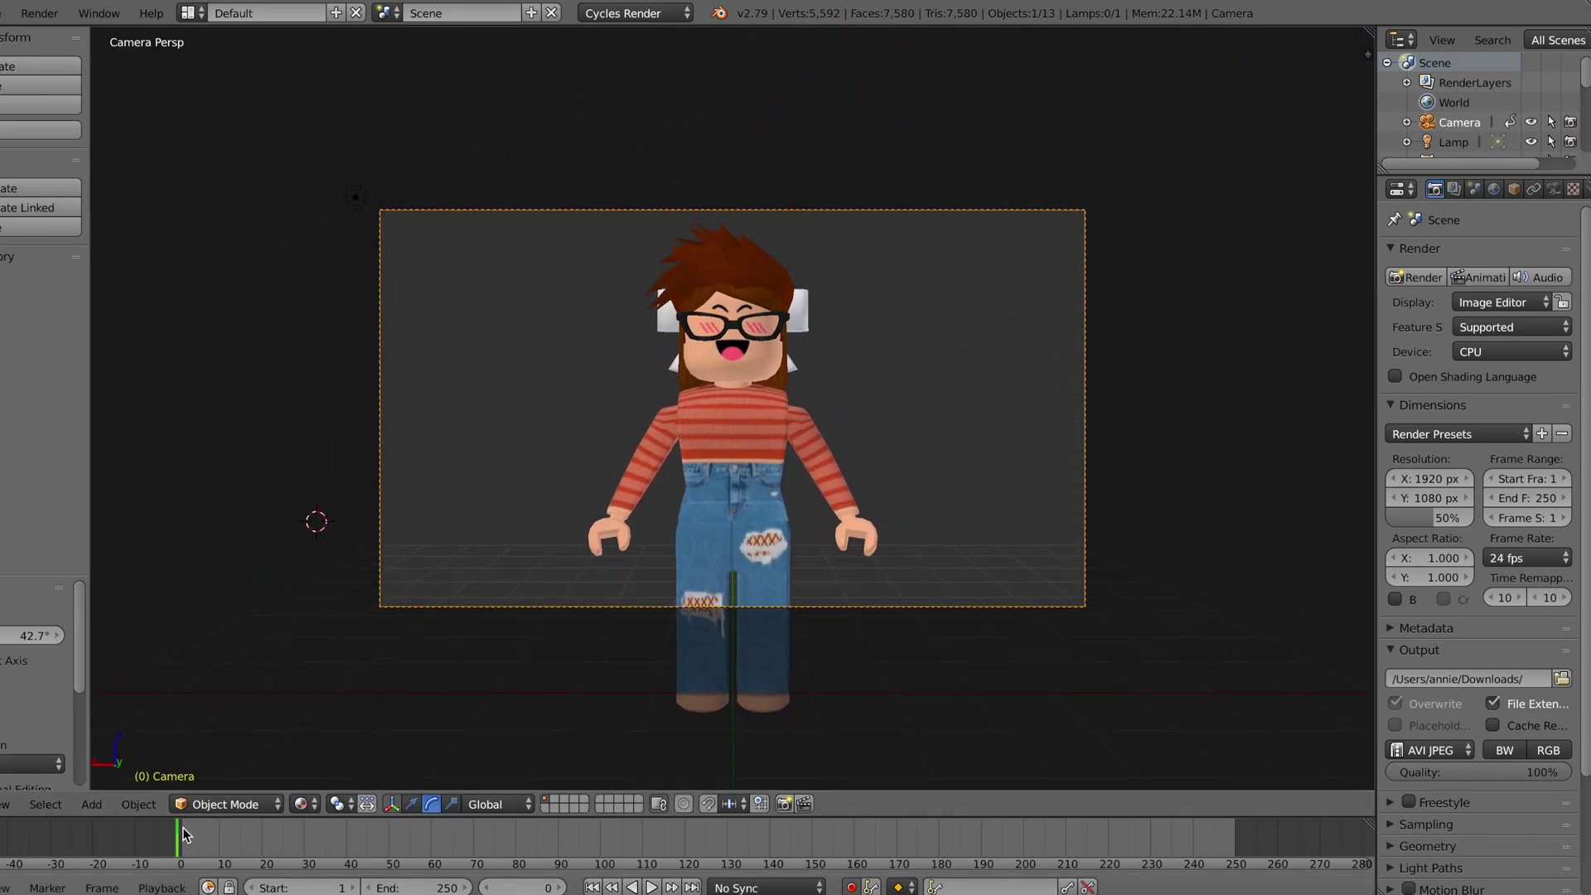
key(alt+a)
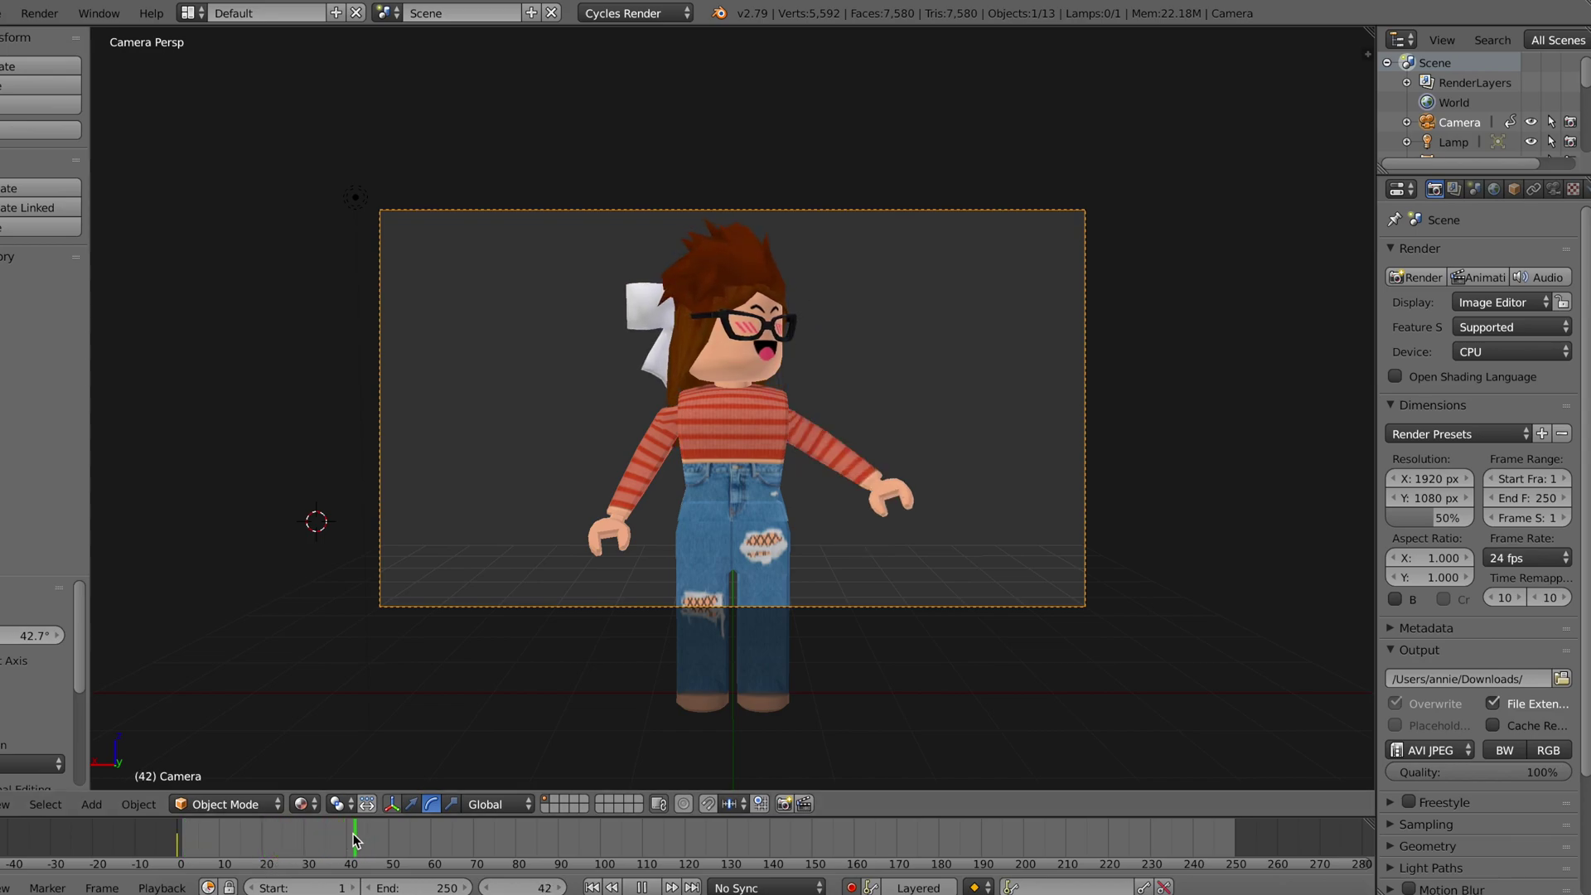
At frame 79, slide the camera so the avatar leaves frame left, then replay.
drag(353, 839, 515, 839)
key(alt+a)
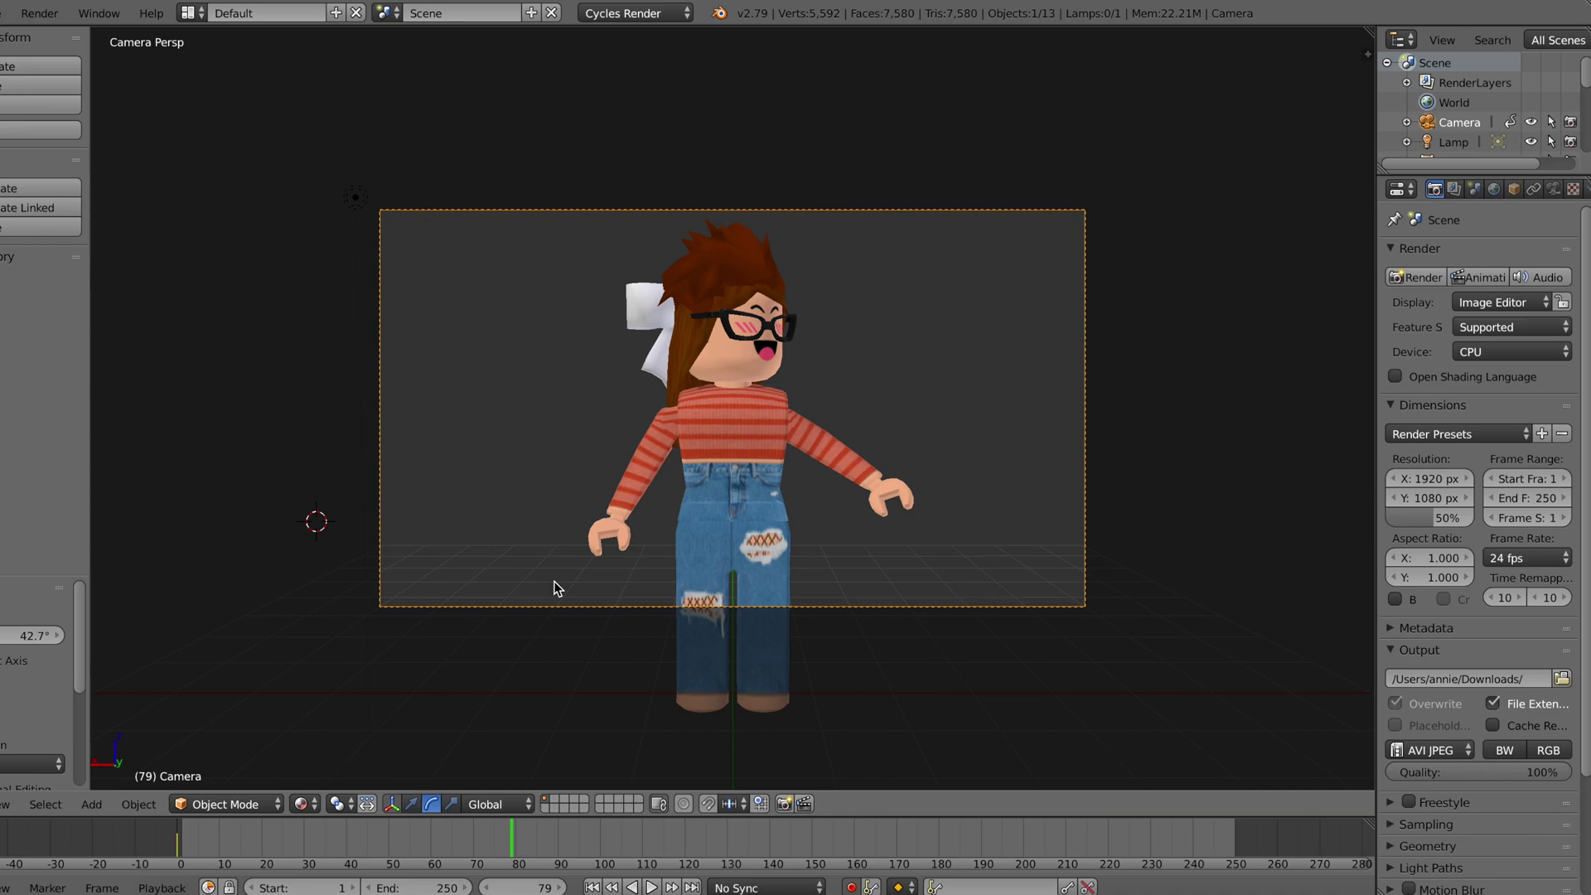
key(shift+f)
key(d)
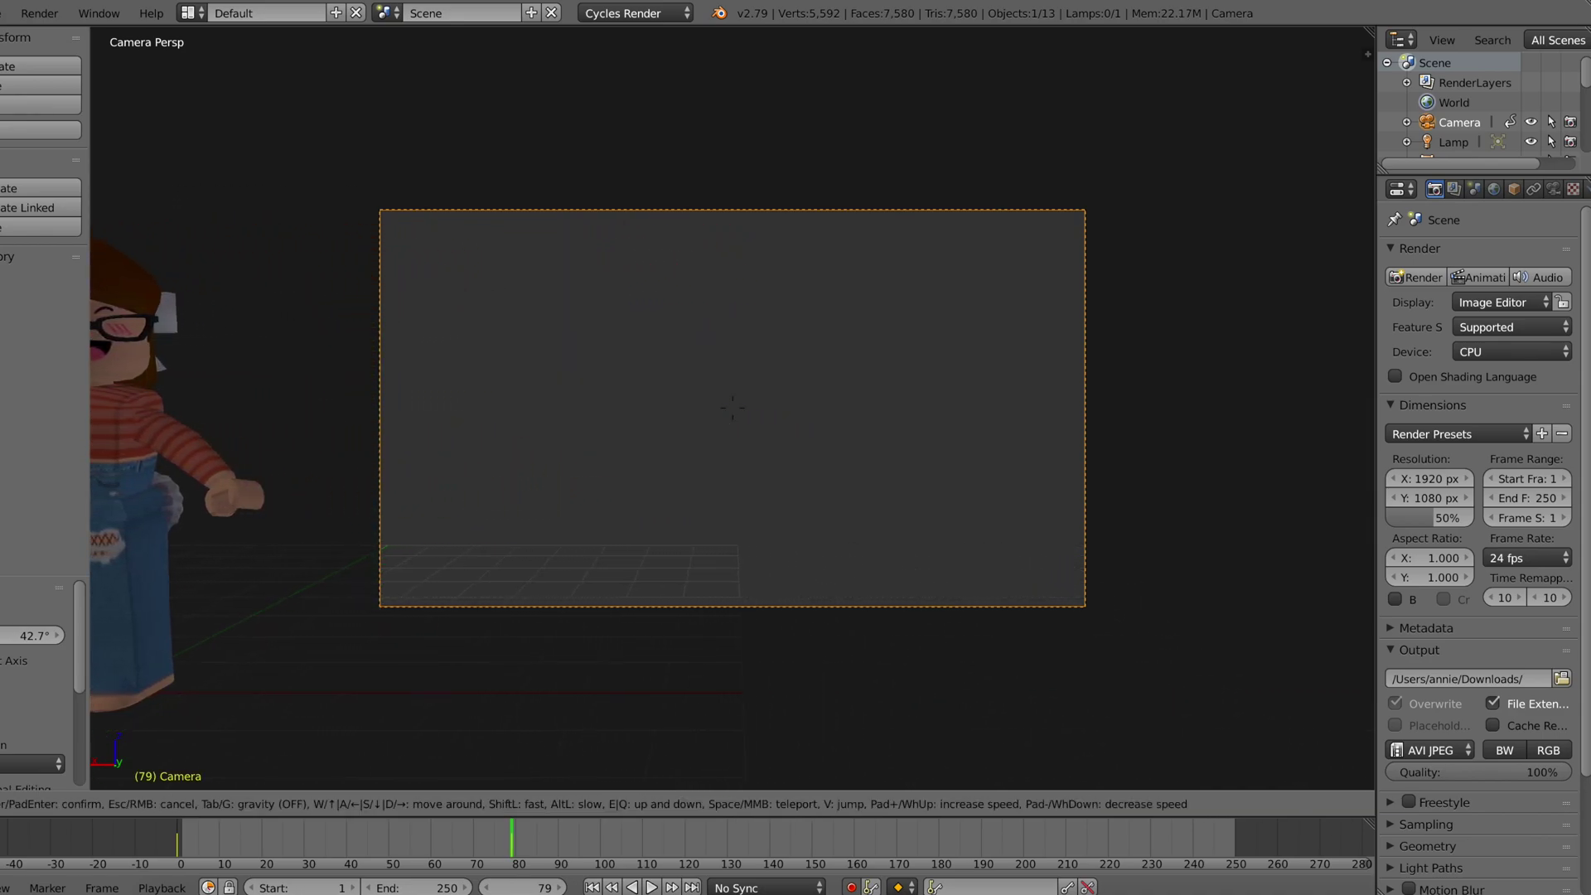
click(734, 414)
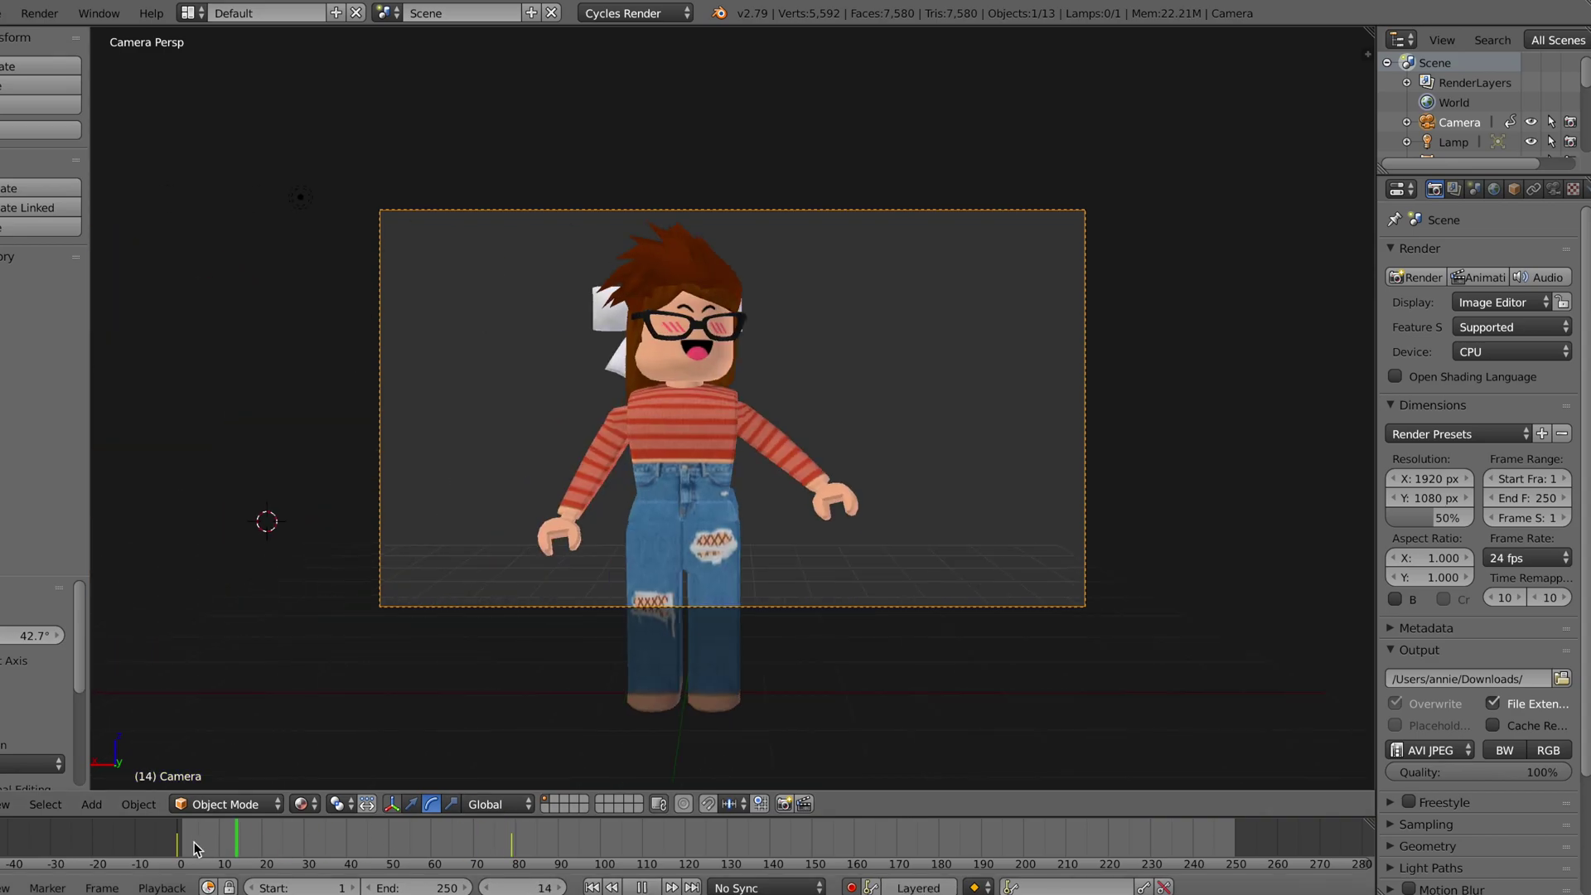
click(652, 886)
click(654, 887)
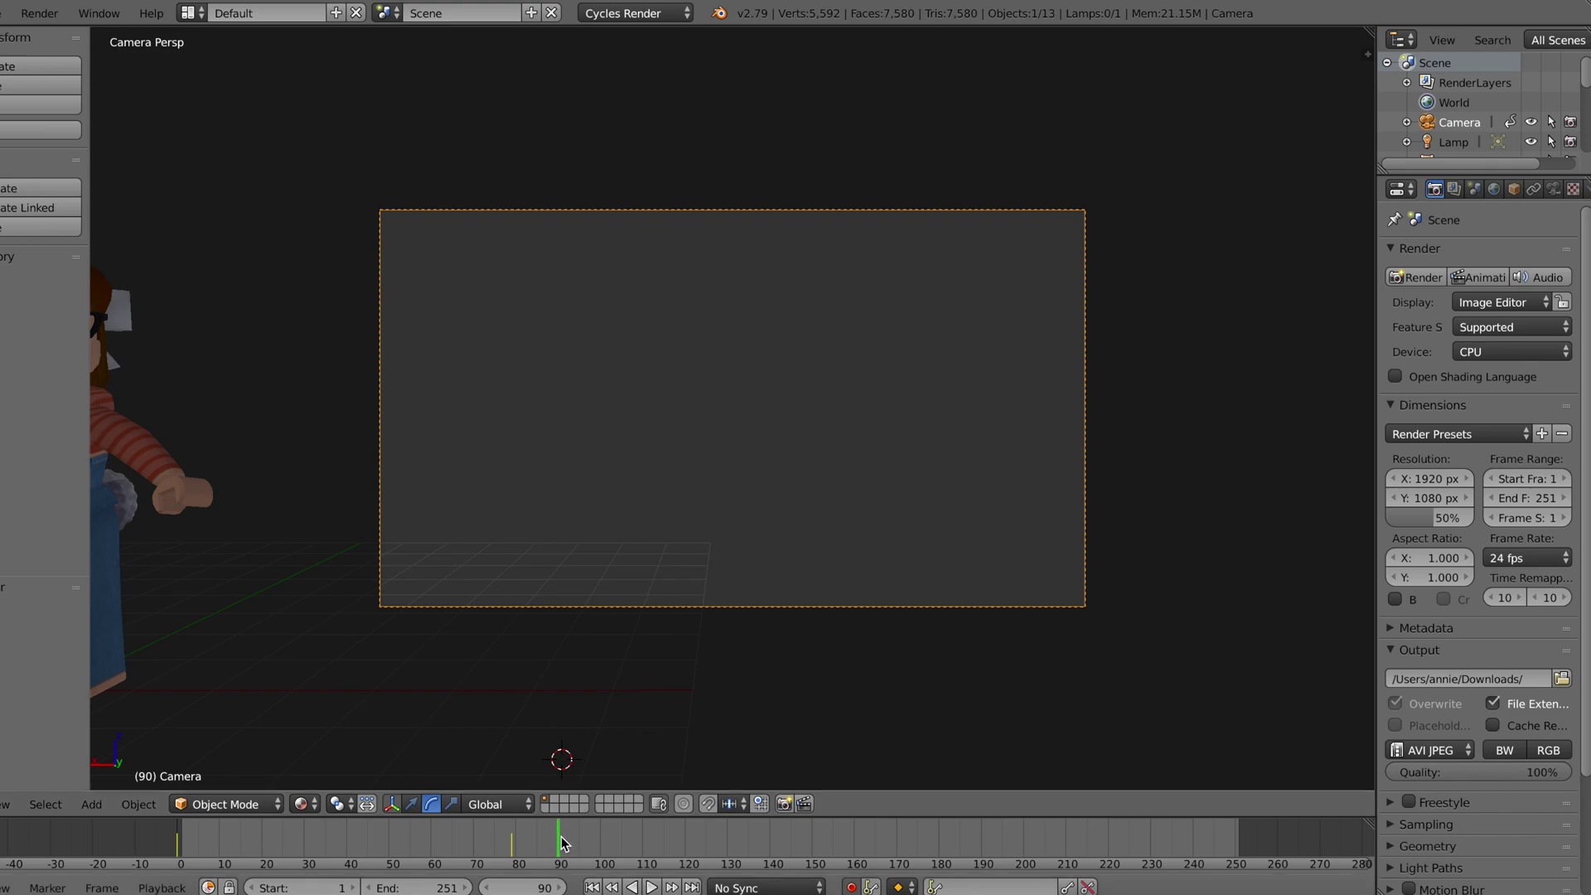
Scrub and play the timeline to check the camera move between frames 49 and 90.
key(alt+a)
mouse_move(560, 837)
mouse_down()
mouse_move(509, 837)
mouse_move(565, 828)
mouse_up()
key(alt+a)
key(alt+a)
drag(563, 832, 387, 839)
key(alt+a)
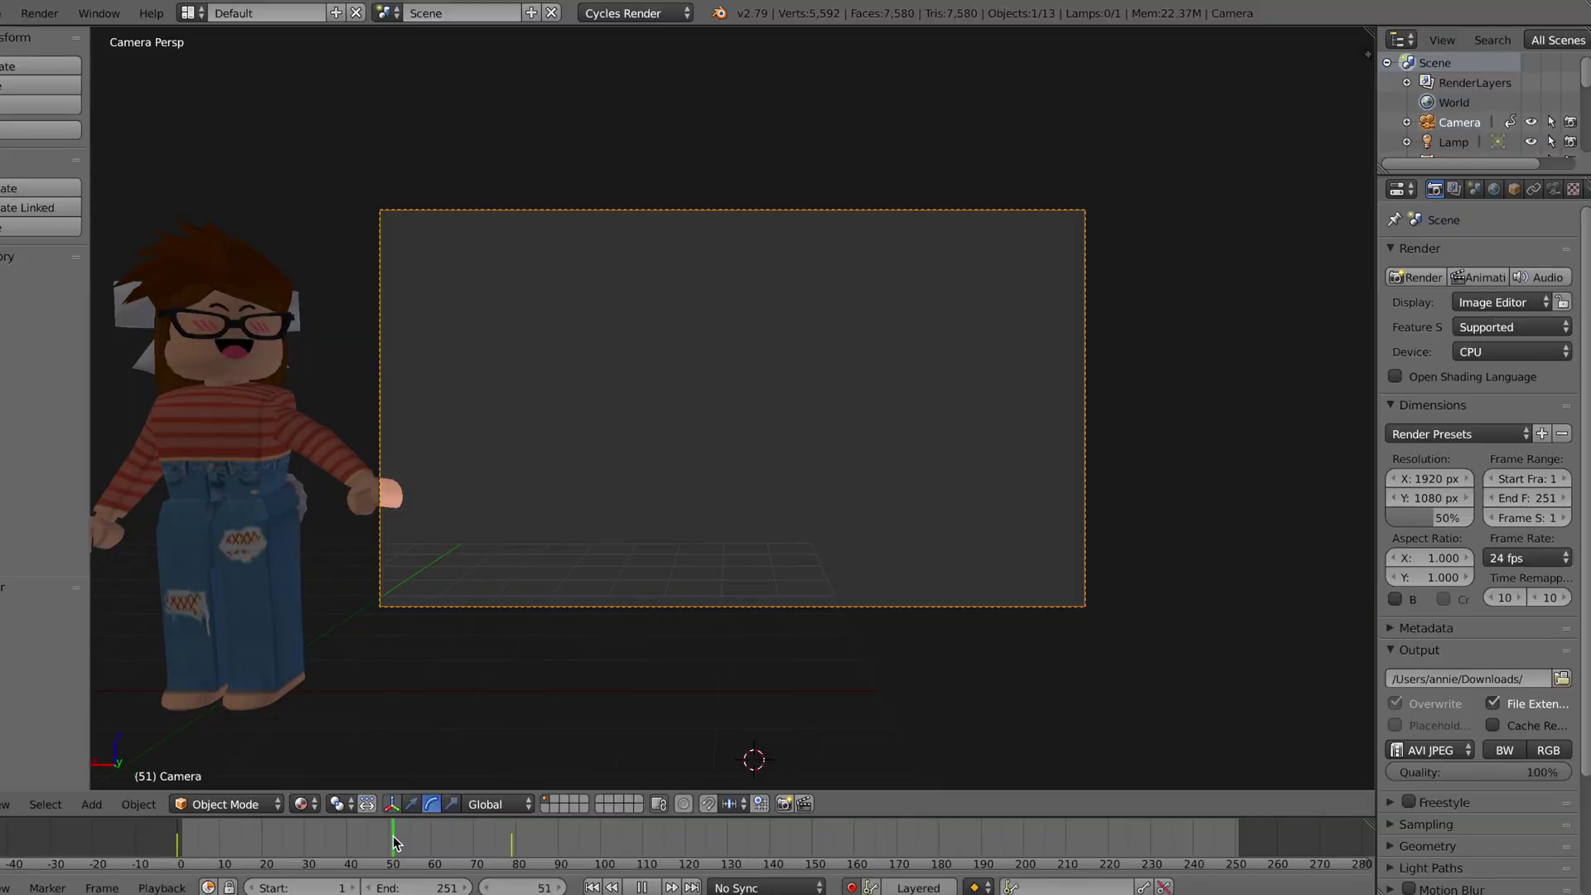
drag(388, 837, 556, 841)
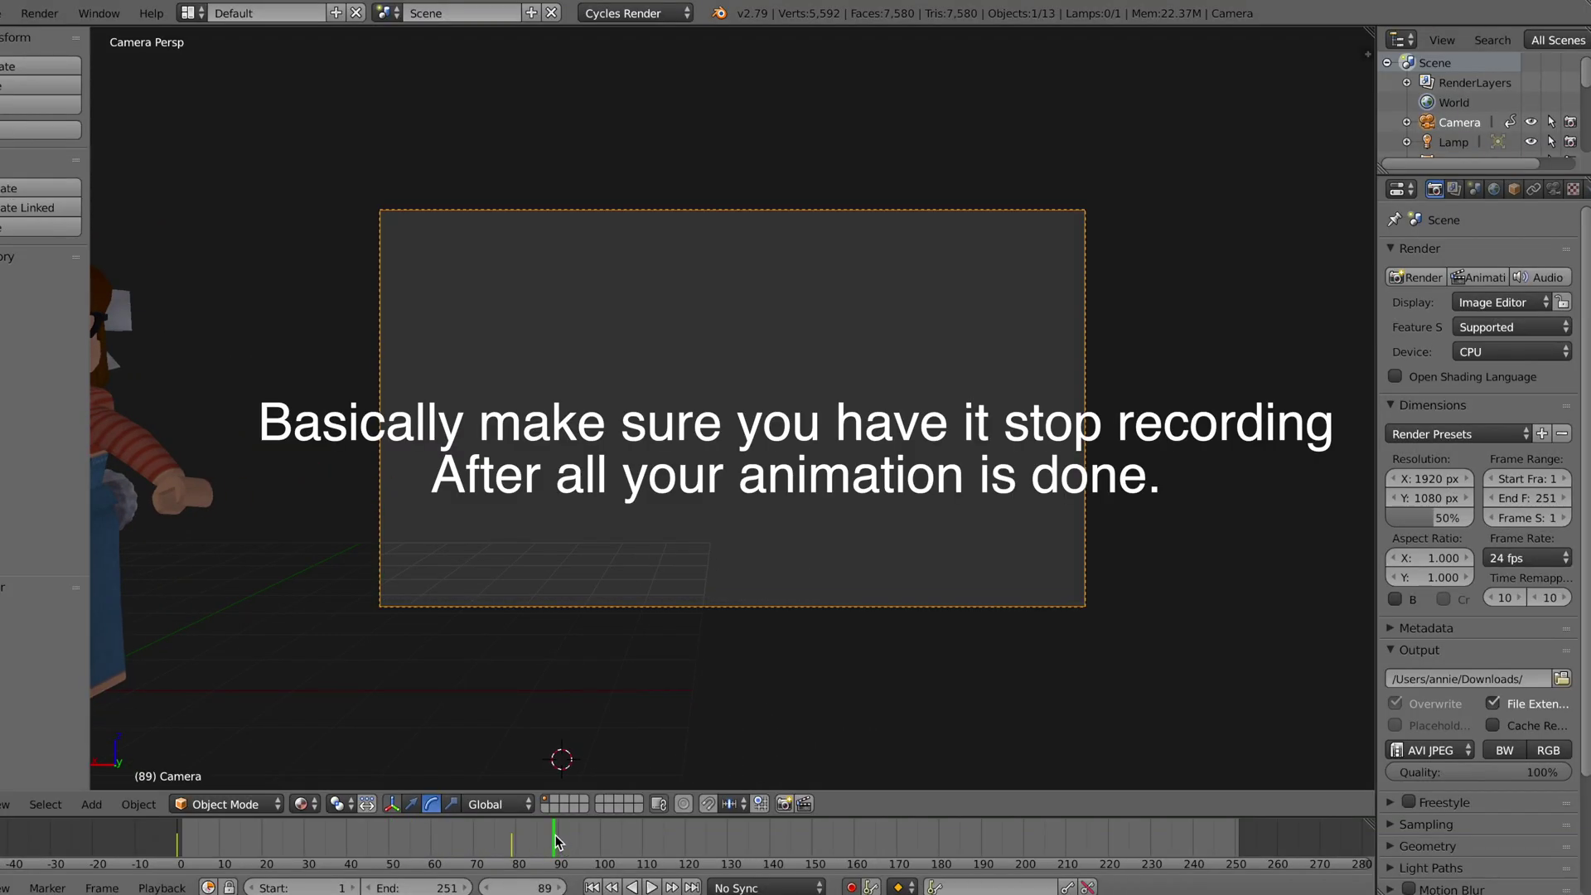
drag(556, 841, 560, 842)
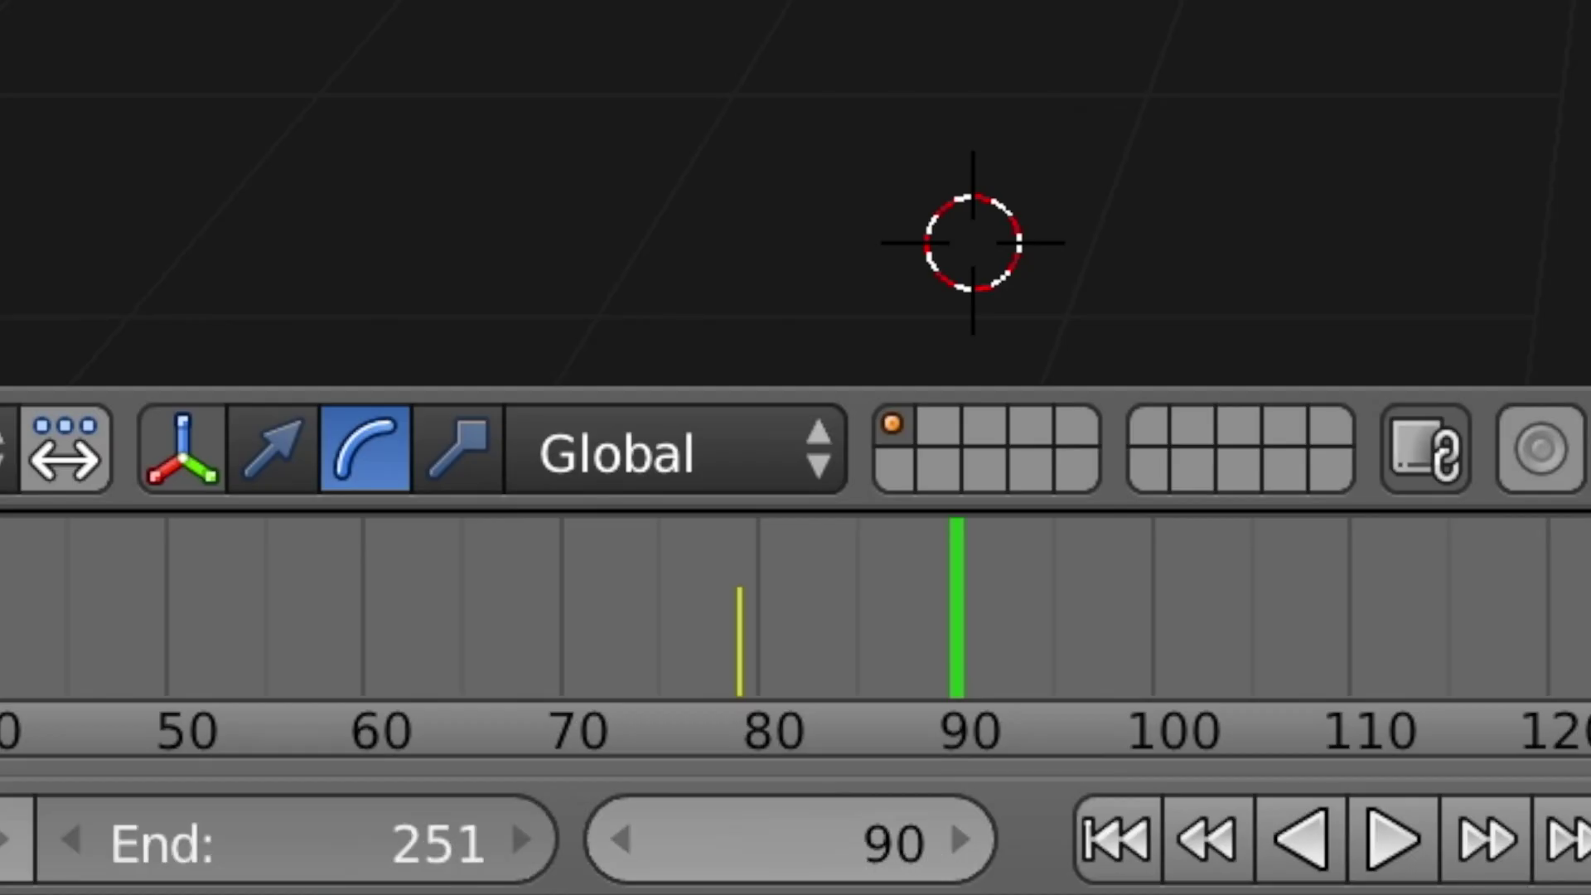
Change the End frame from 251 to 90 and play the shortened animation.
click(377, 887)
key(BackSpace)
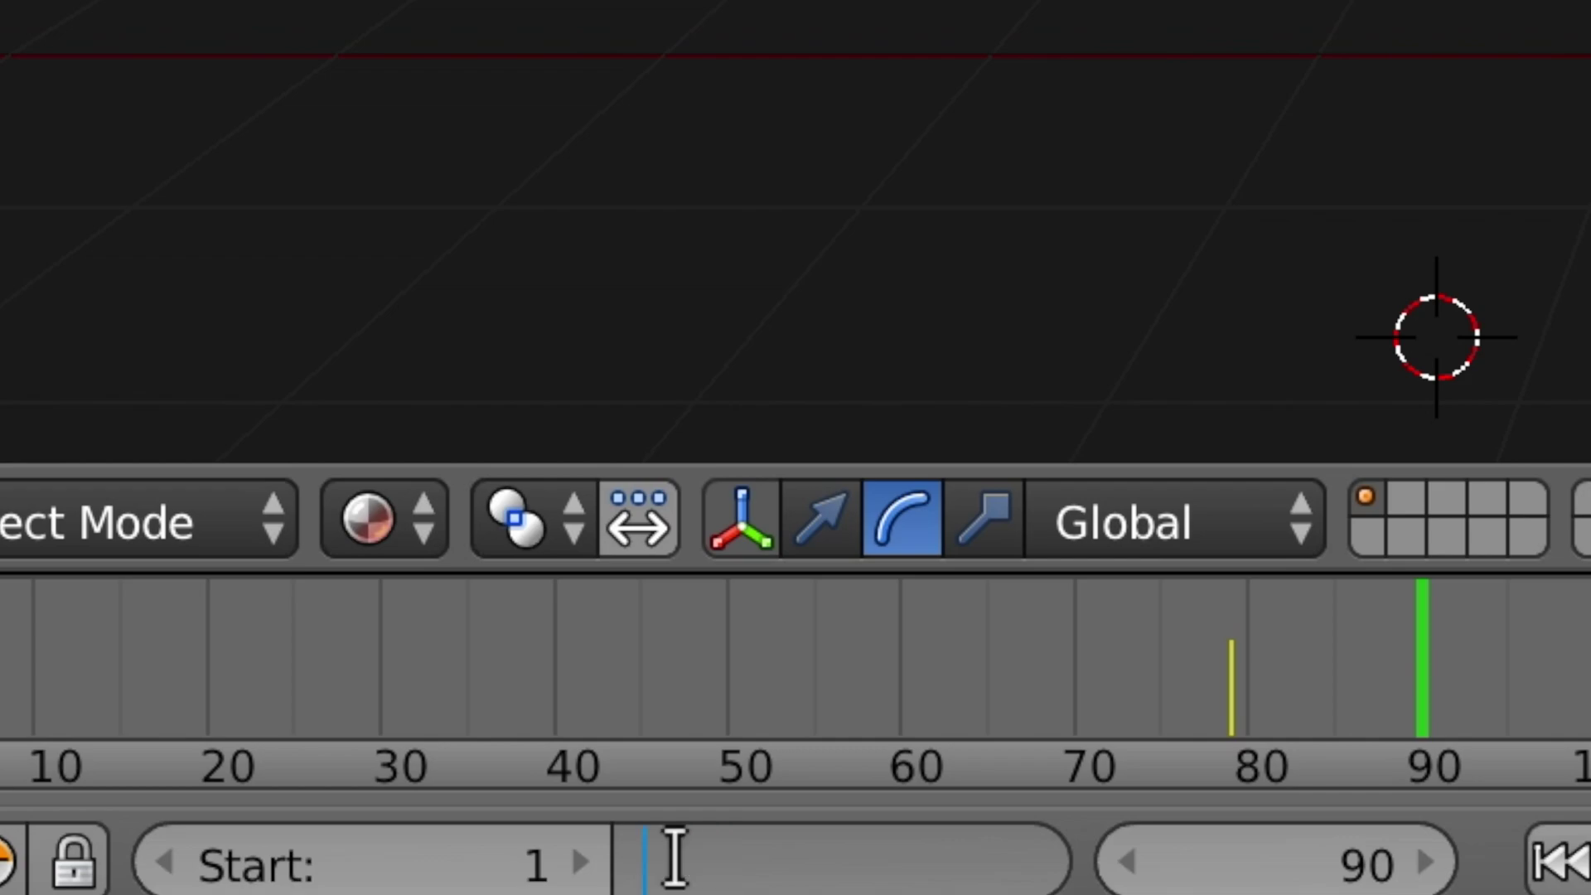
text(90)
key(Return)
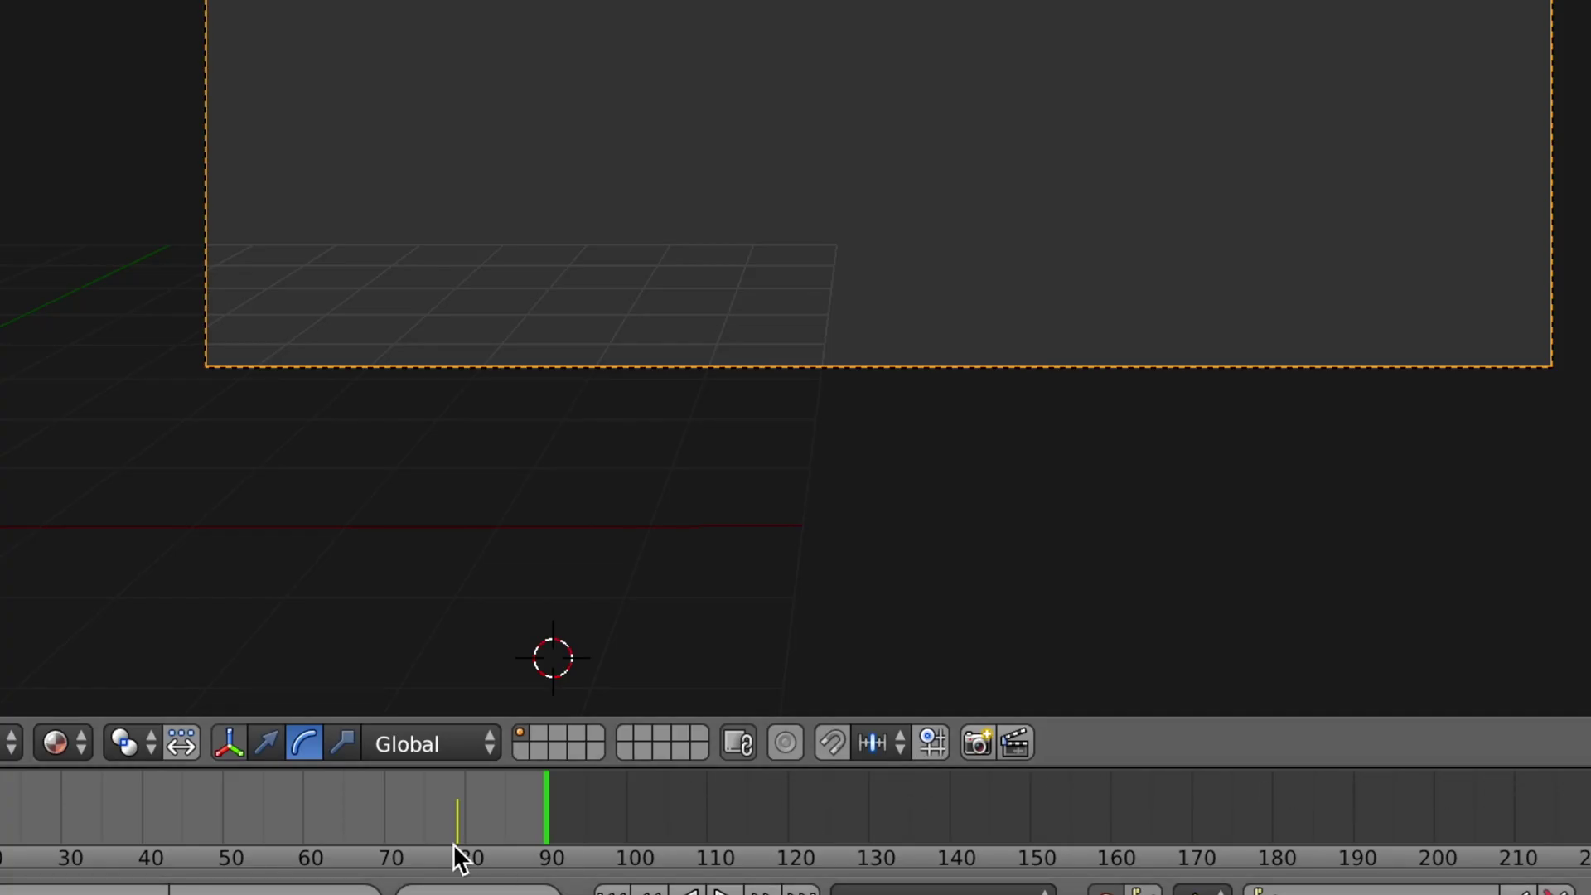
key(alt+a)
key(space)
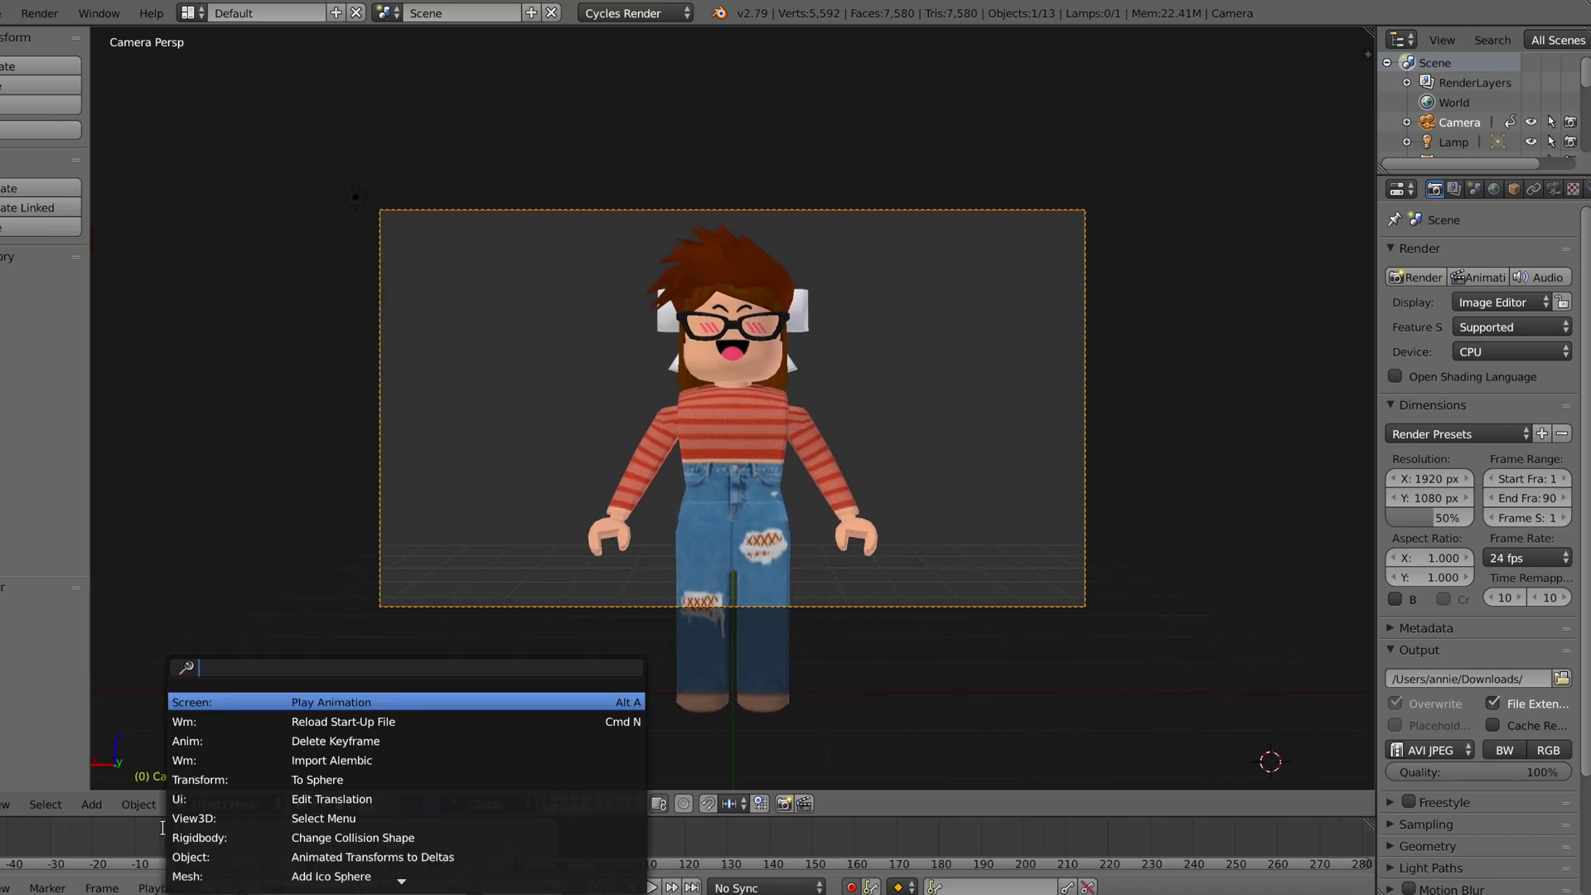
click(652, 887)
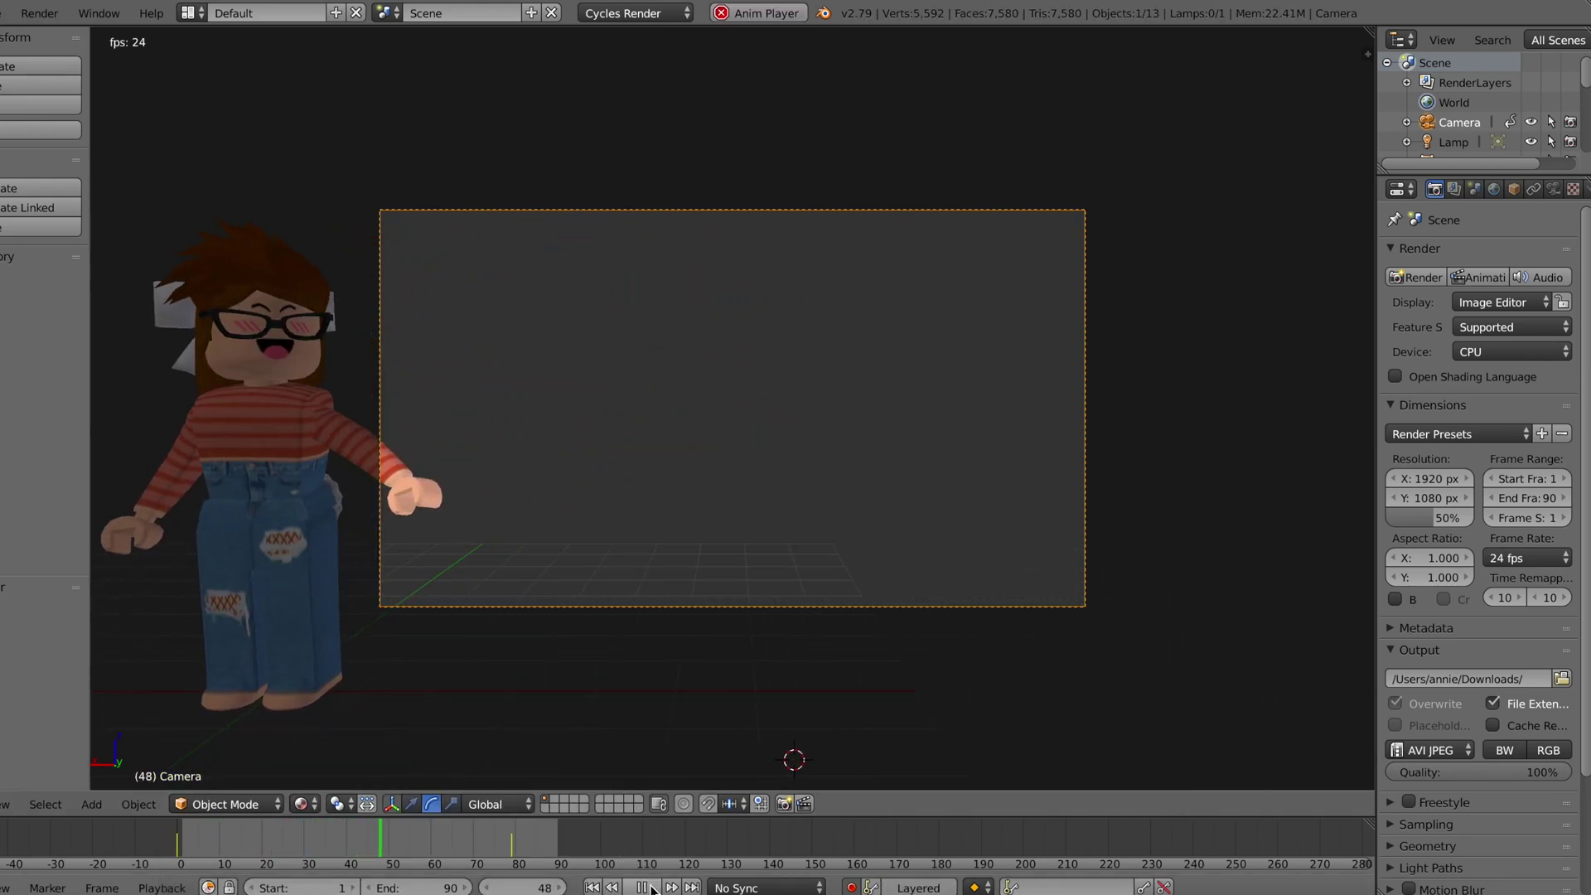
key(alt+a)
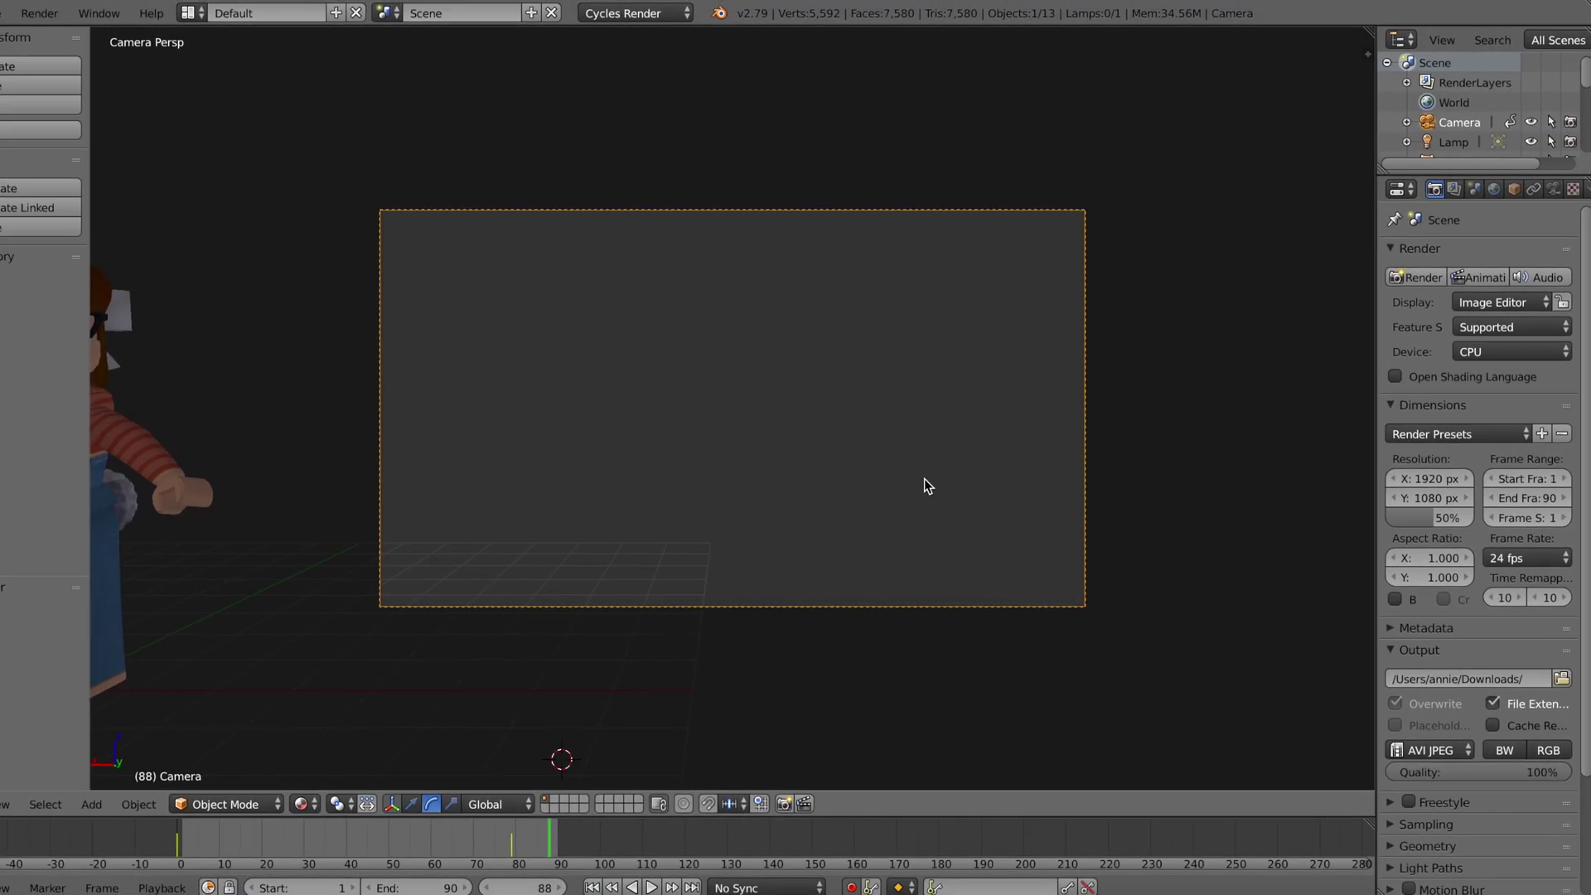
Set the World colour to peach-red (R 0.615, G 0.194, B 0.152).
click(1494, 189)
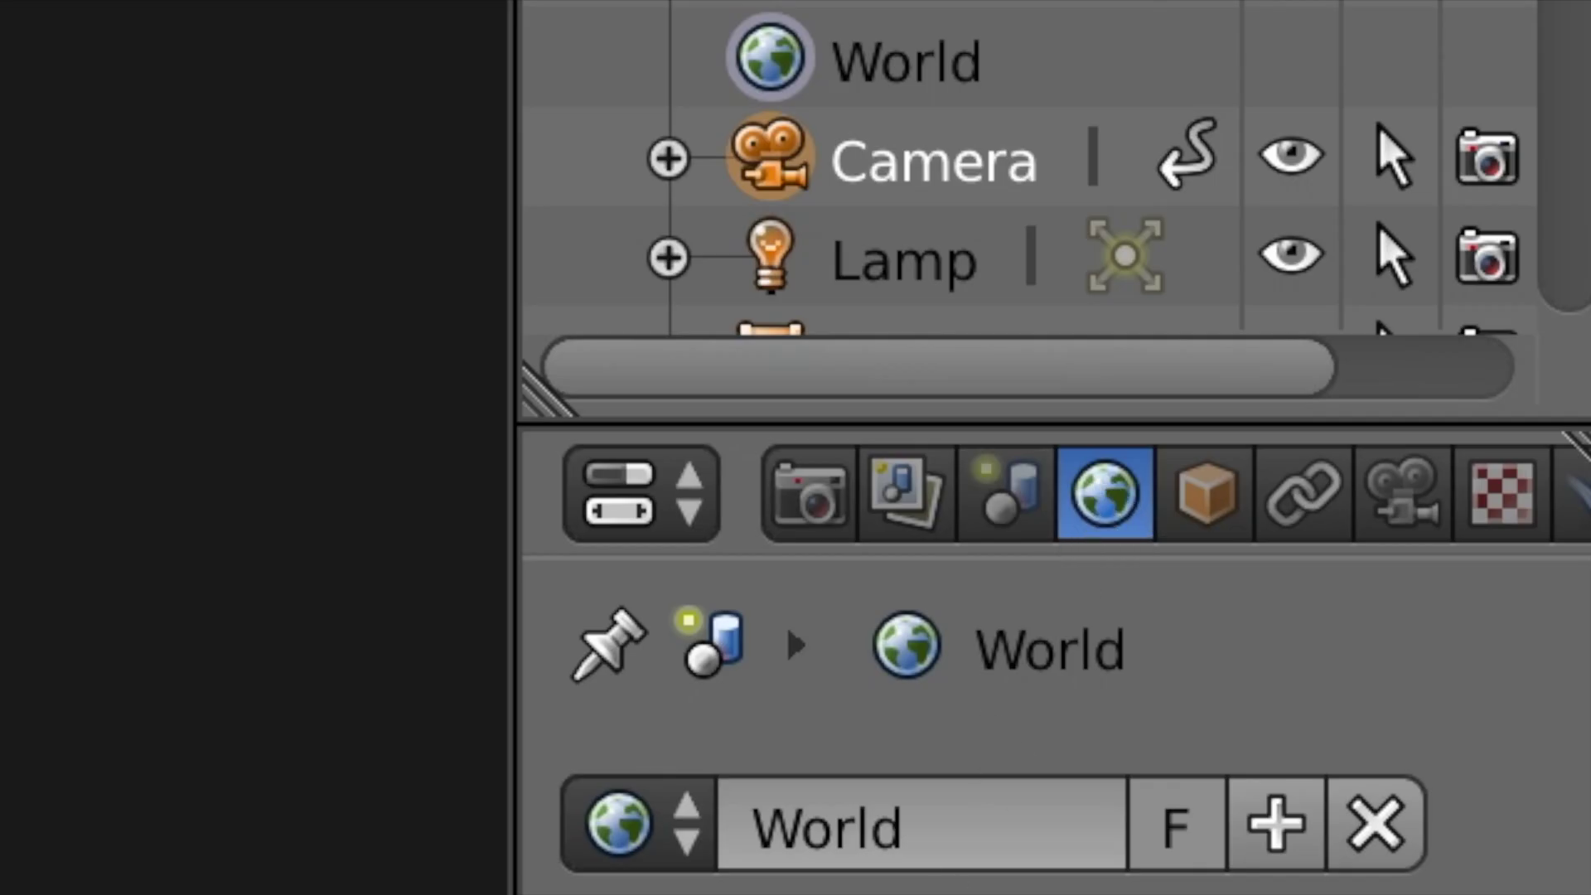
click(1326, 829)
drag(1222, 277, 1152, 292)
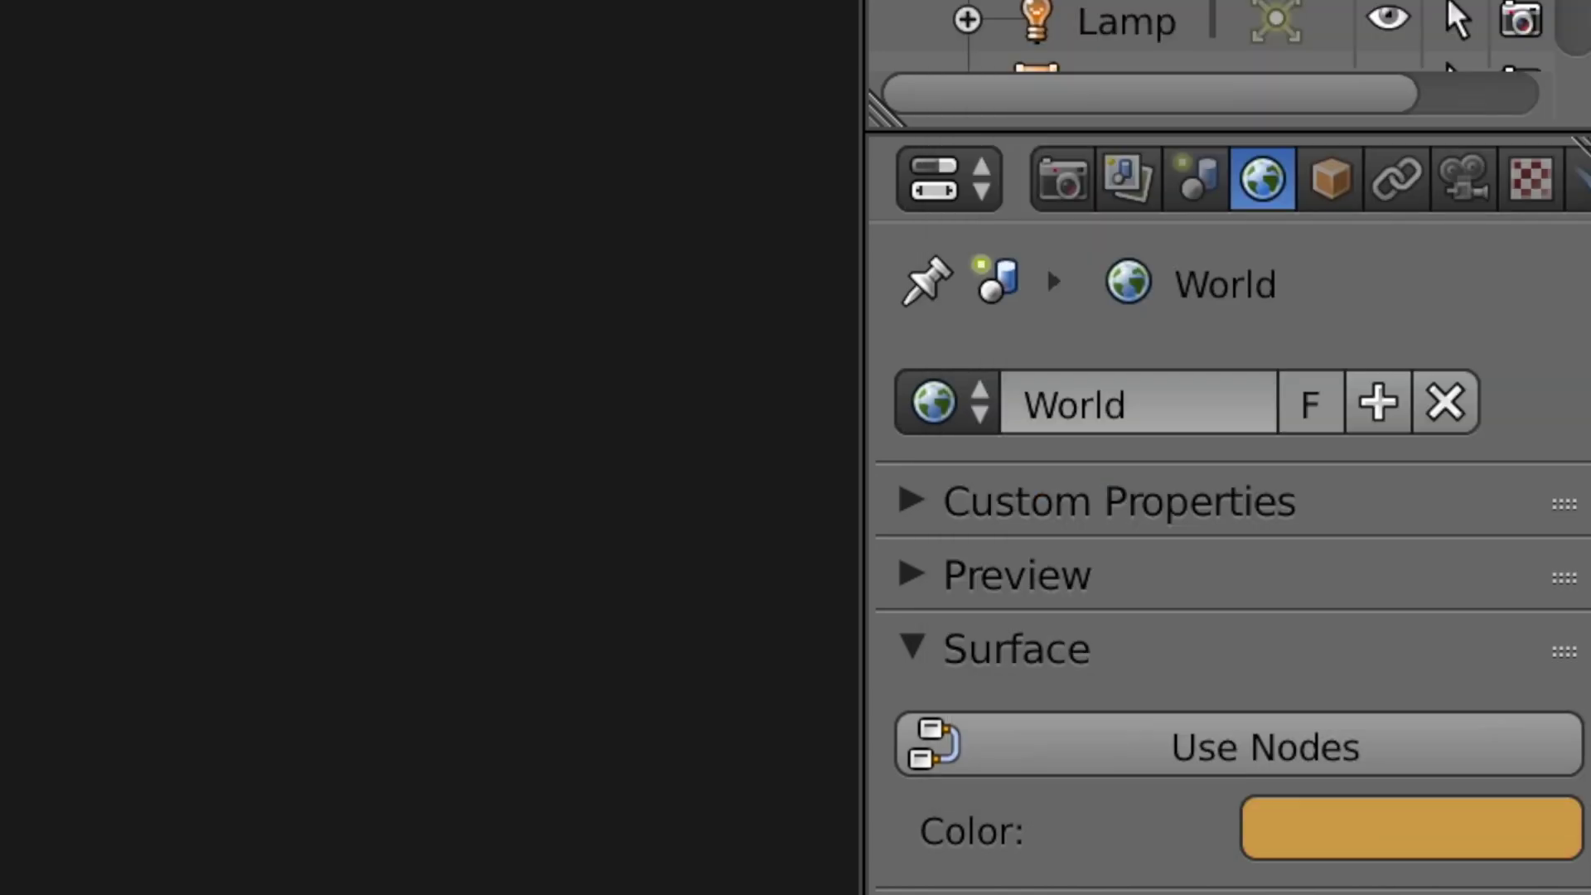
click(1338, 847)
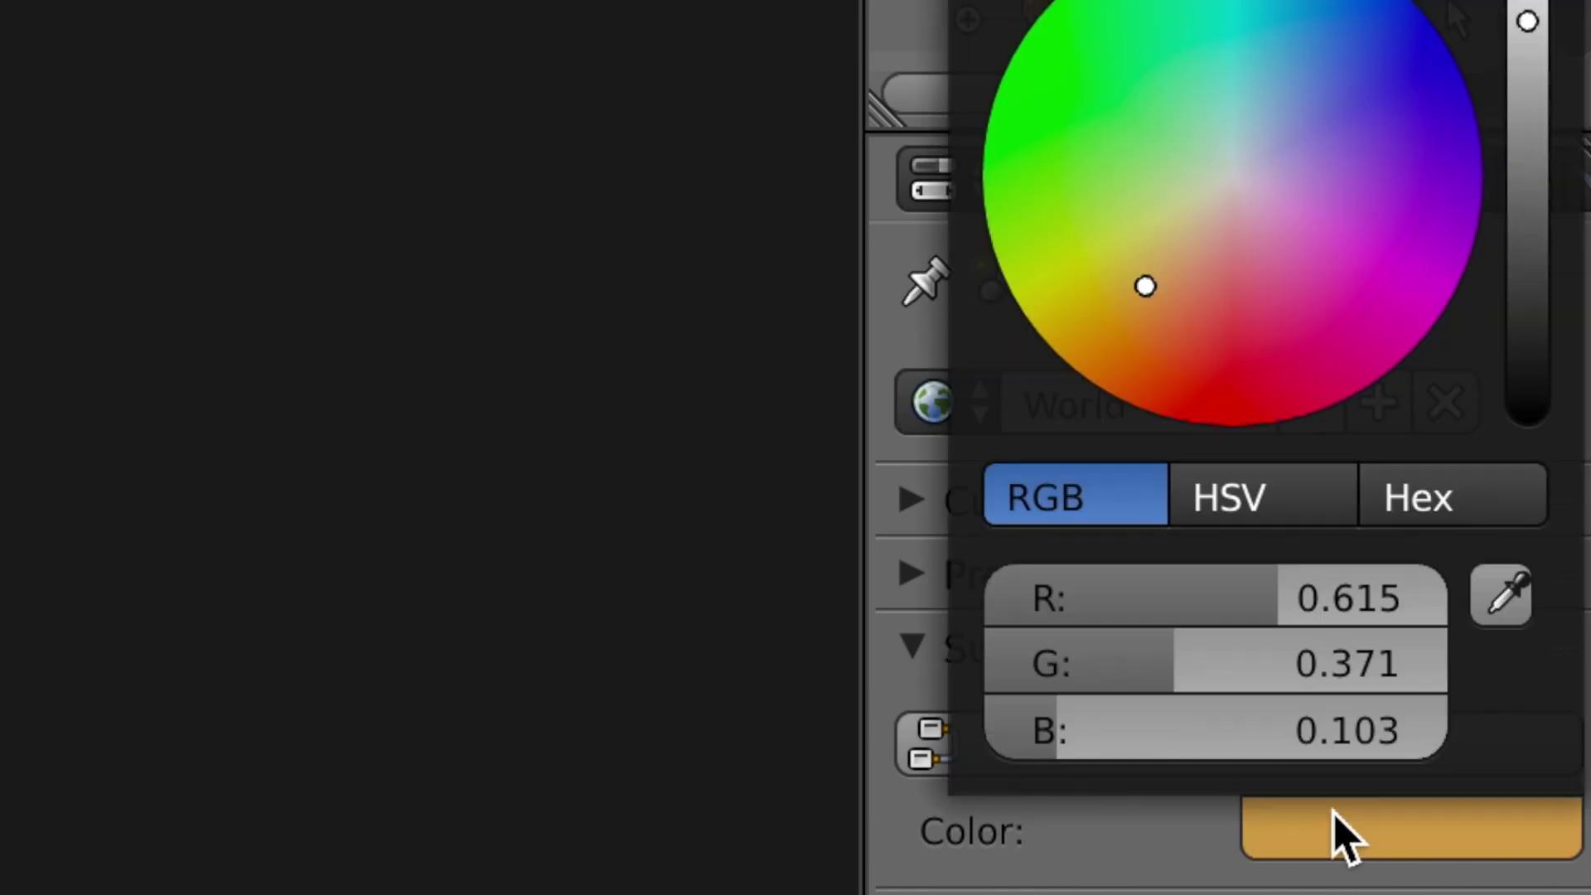
click(1214, 291)
click(1479, 221)
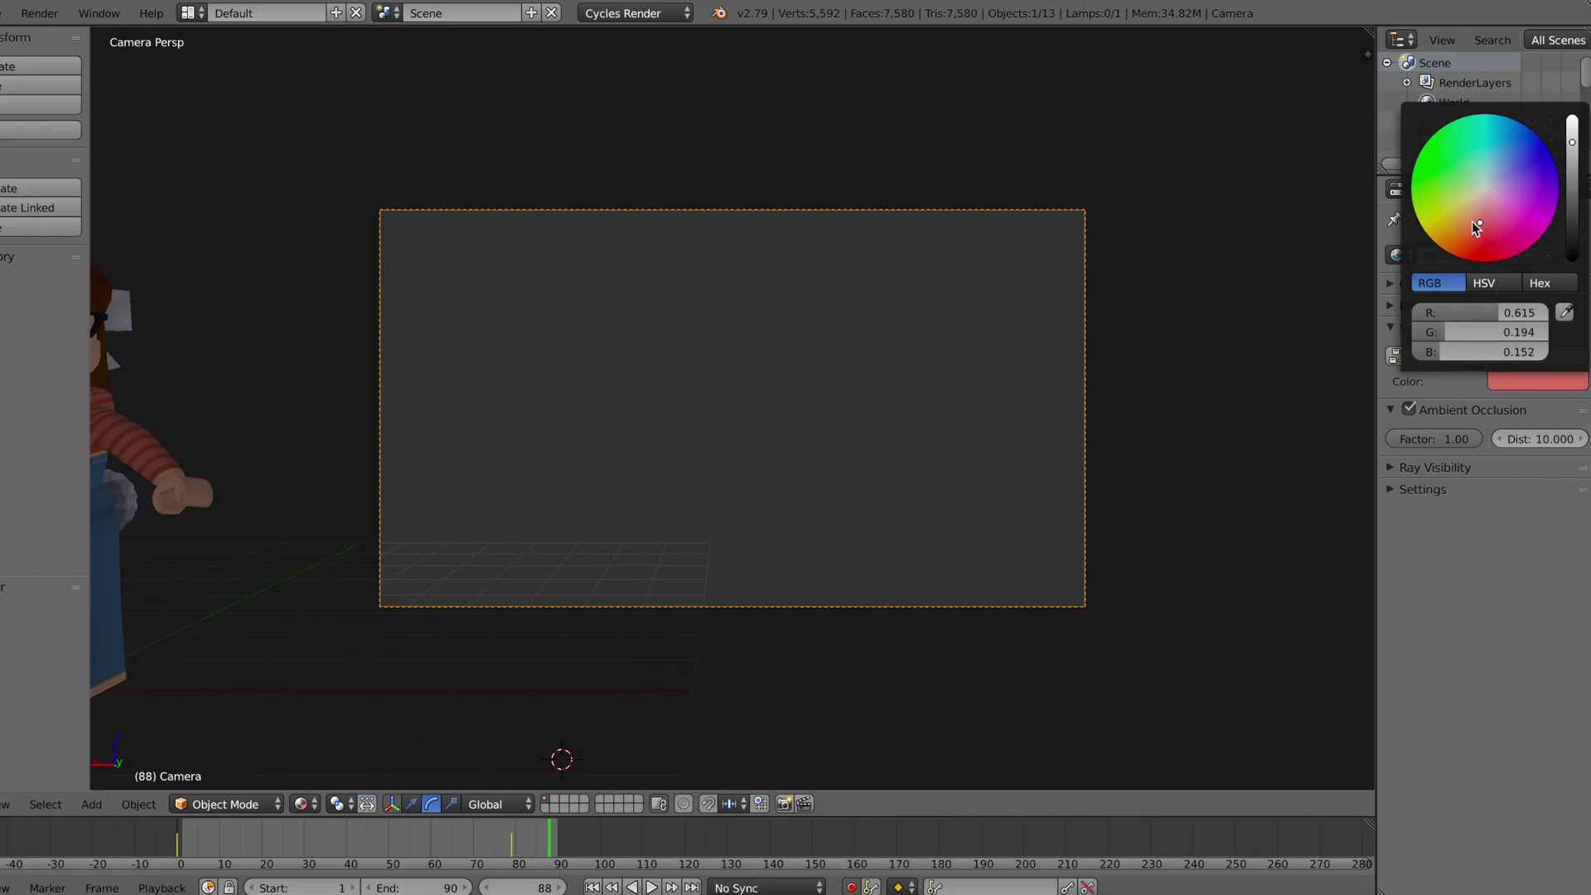
click(1233, 440)
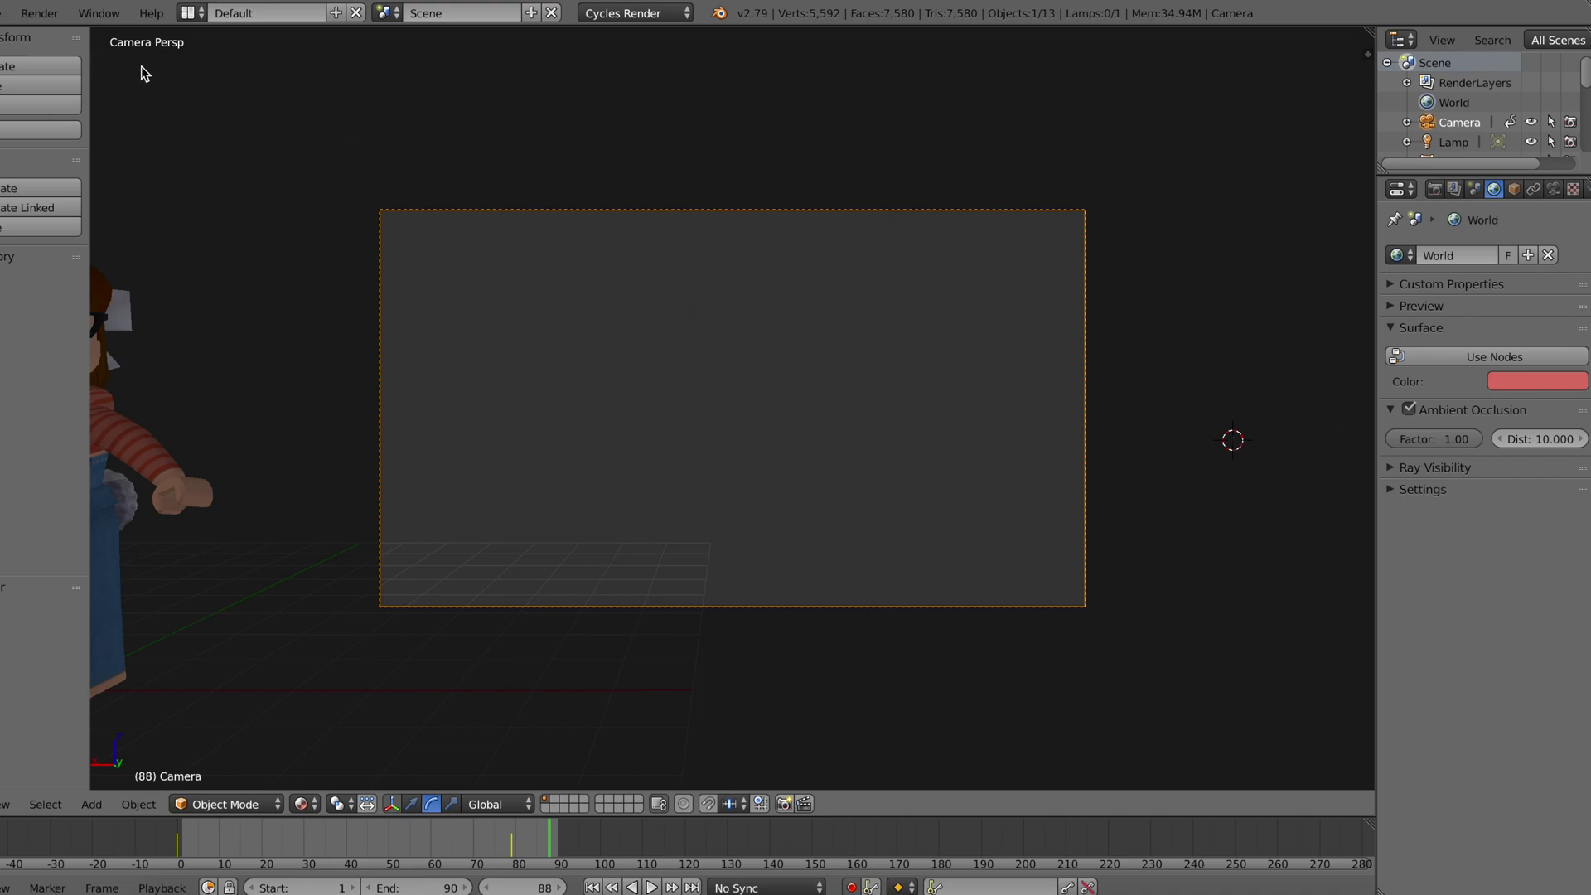
Start rendering the full animation from the Render menu using Render Animation.
click(41, 13)
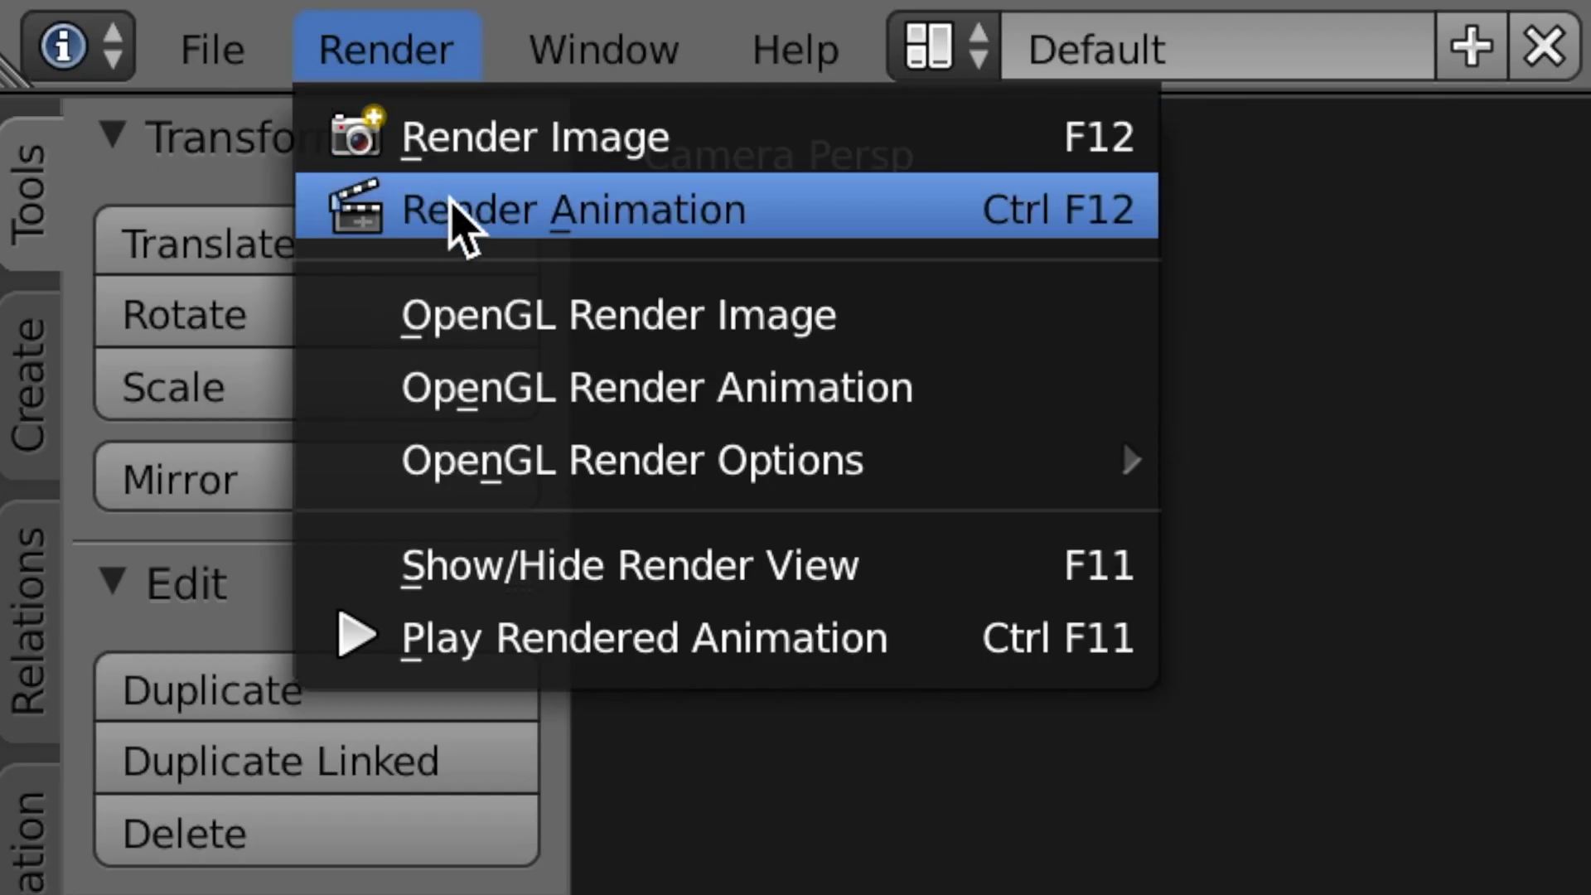
click(56, 57)
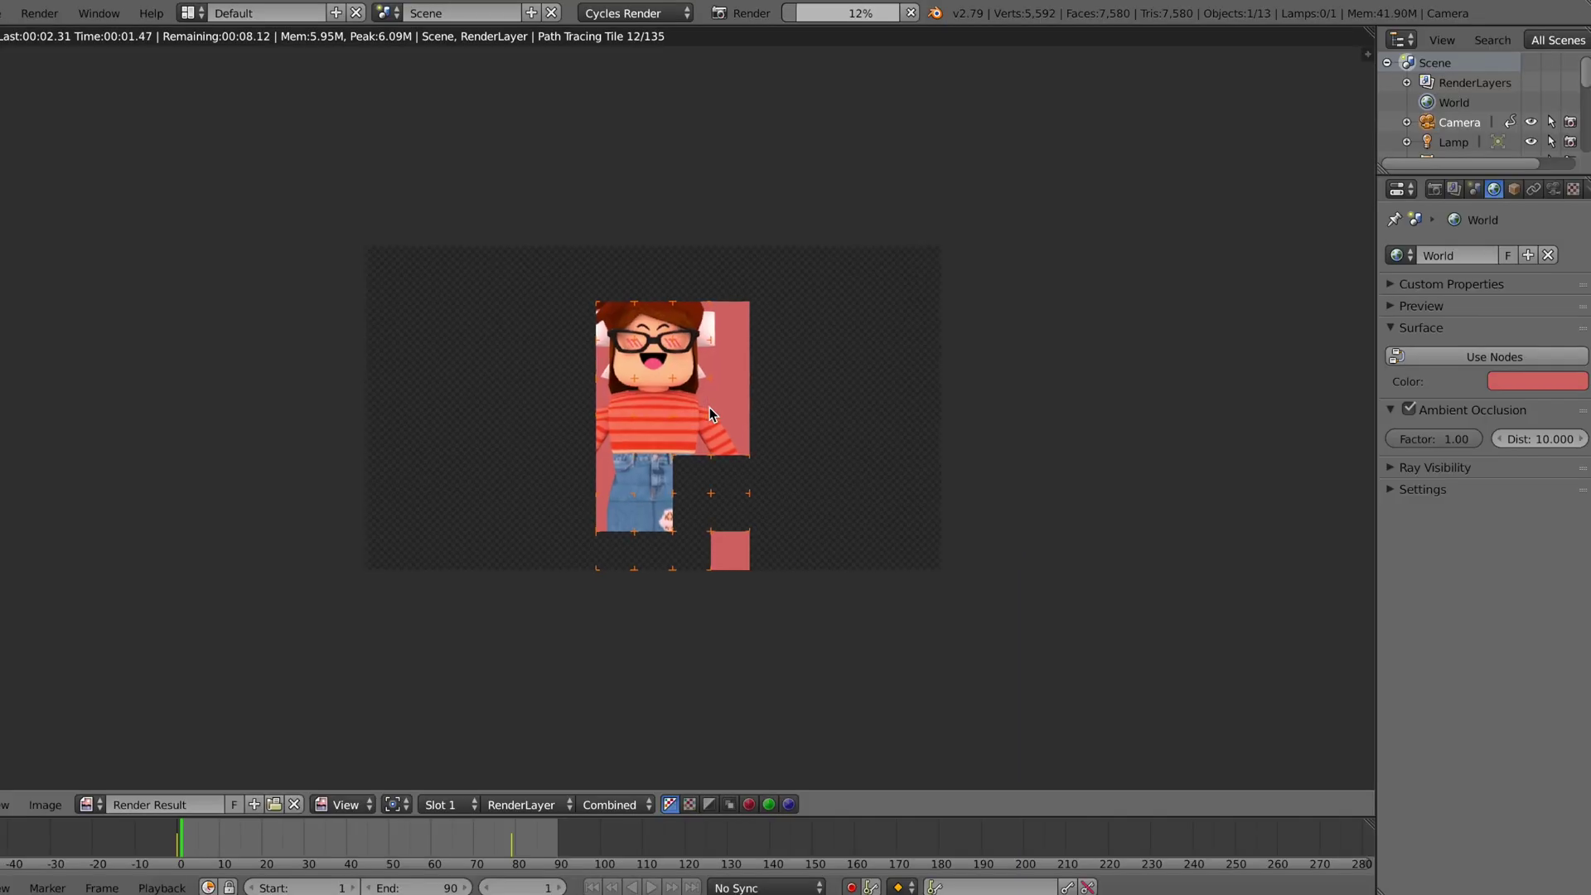